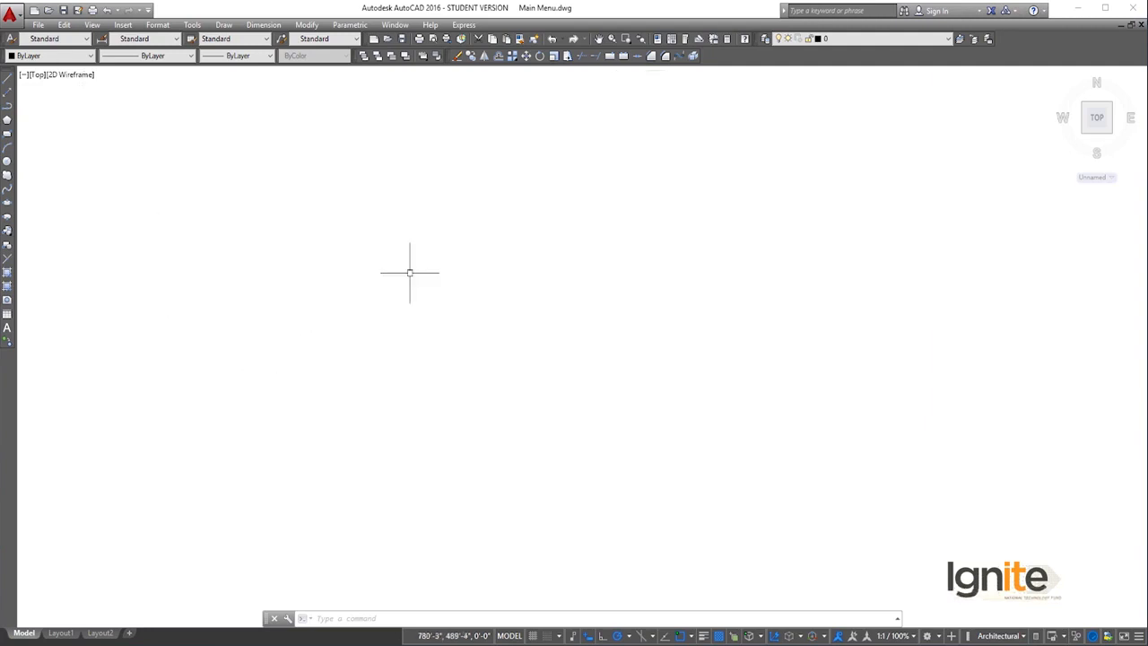
# Draw a zigzag chain of six connected line segments across the drawing area
pyautogui.press('Return')
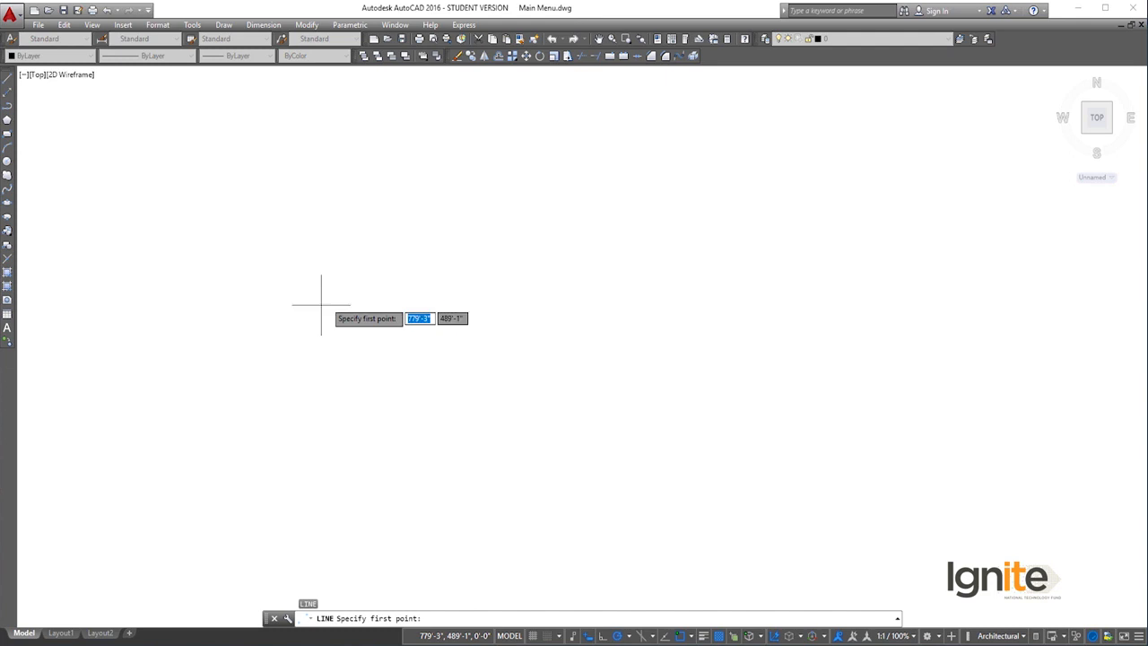
pyautogui.click(313, 305)
pyautogui.click(457, 223)
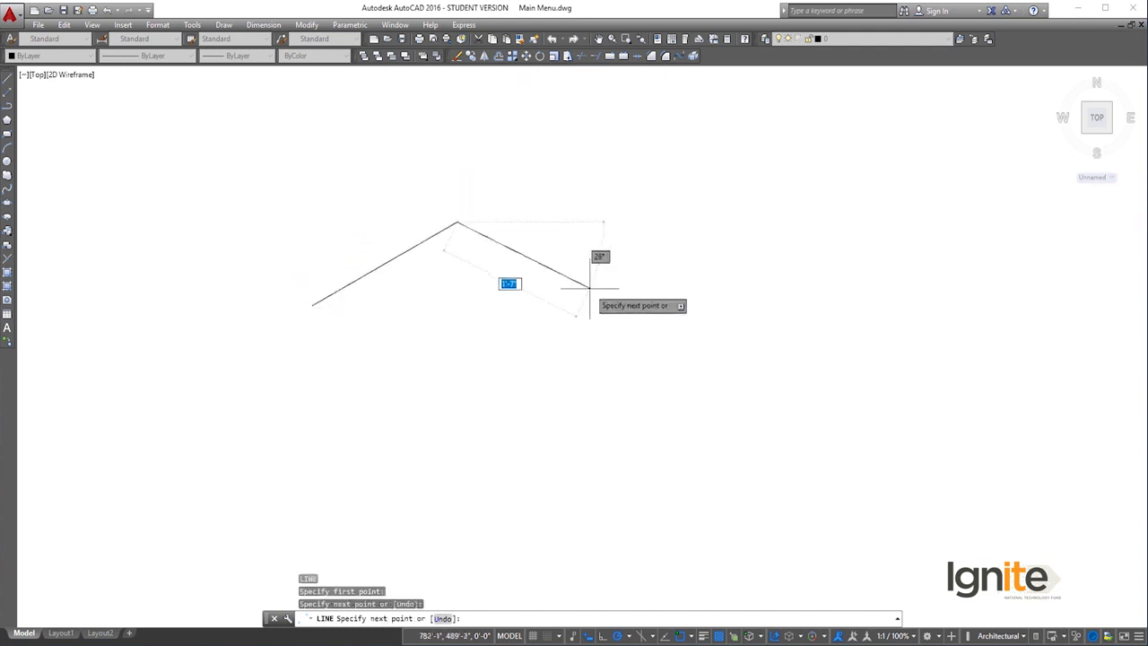
pyautogui.click(590, 288)
pyautogui.click(590, 424)
pyautogui.click(755, 376)
pyautogui.click(779, 155)
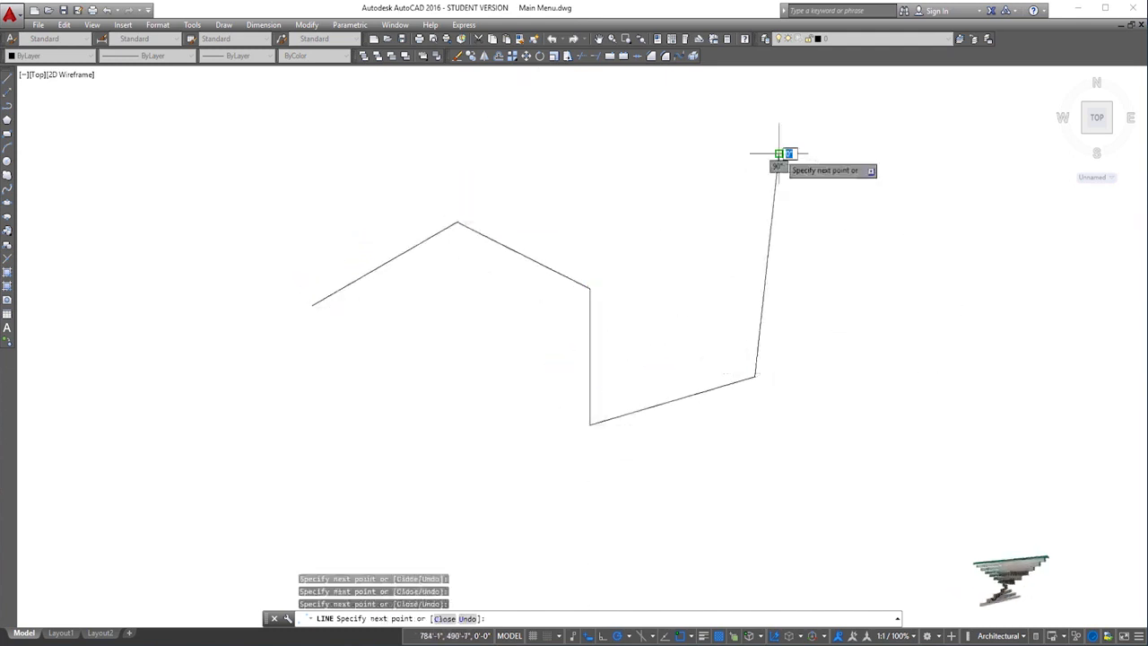
pyautogui.click(877, 298)
pyautogui.press('Escape')
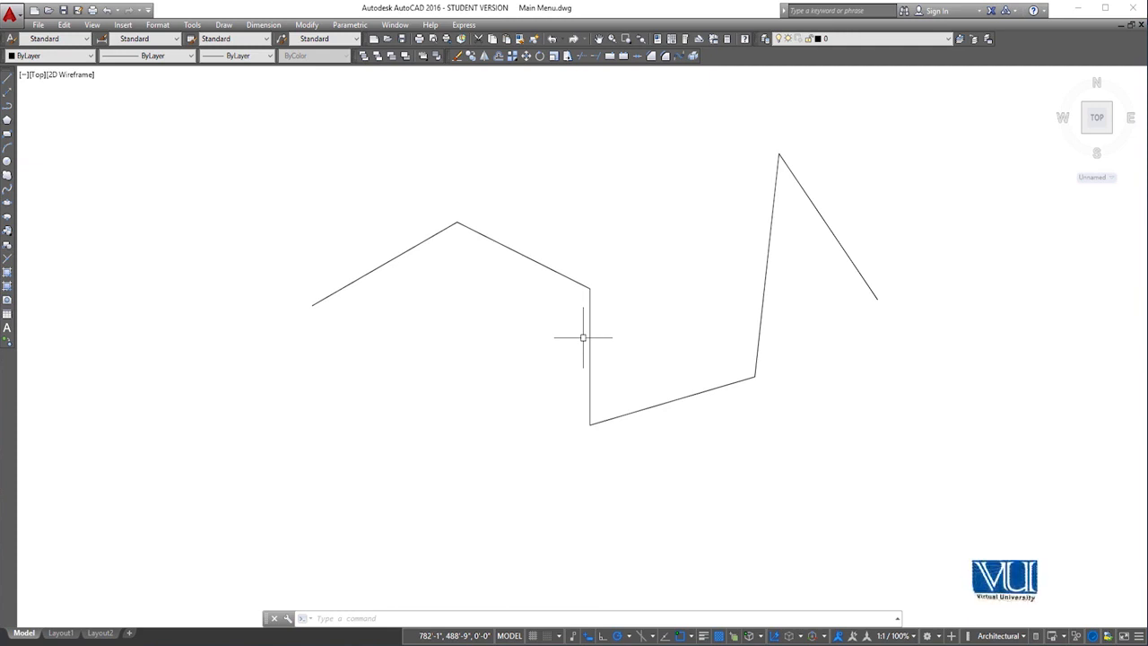
# Erase all six segments of the zigzag line chain
pyautogui.click(891, 159)
pyautogui.click(286, 441)
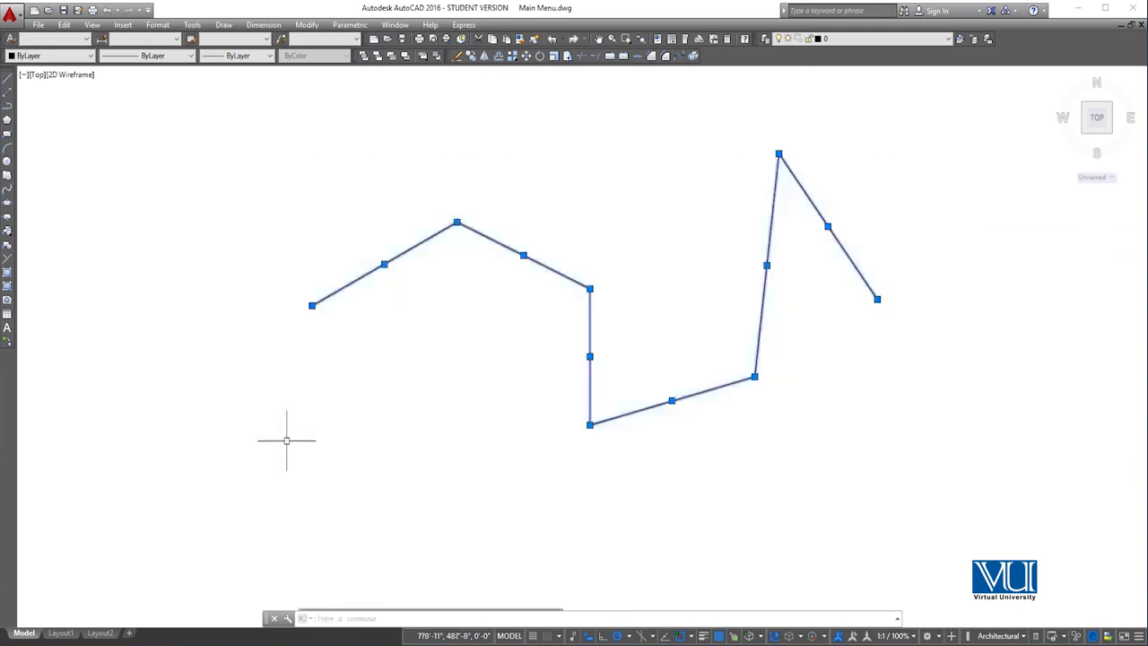
pyautogui.press('Delete')
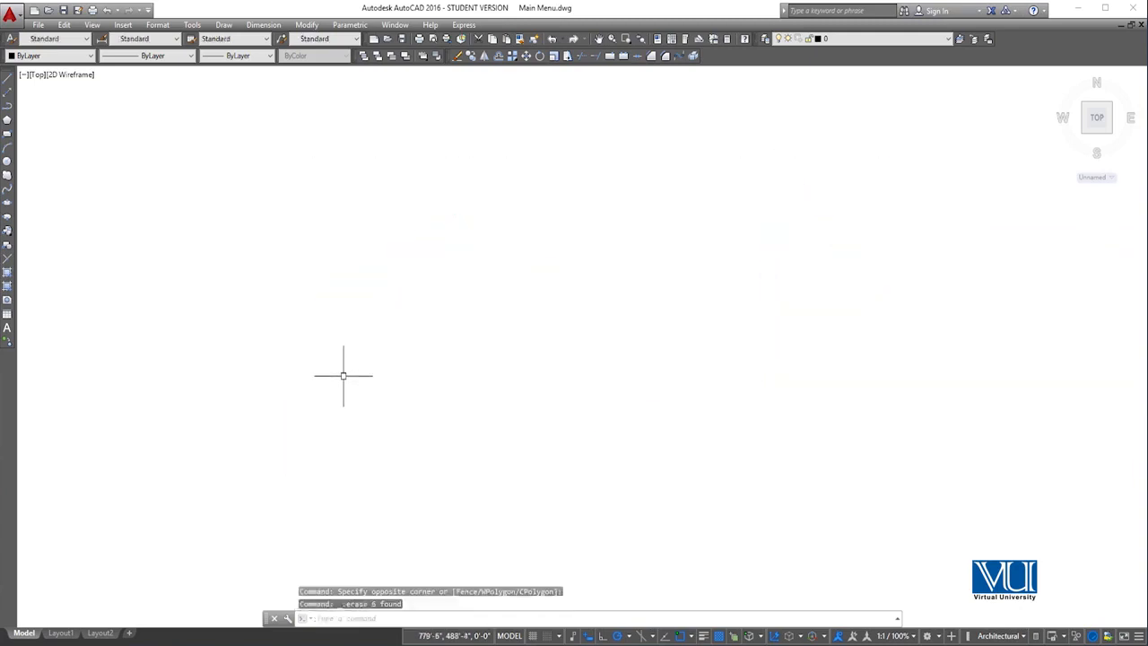
# Draw a 20' diagonal line sloping down to the right at about 43°
pyautogui.press('Return')
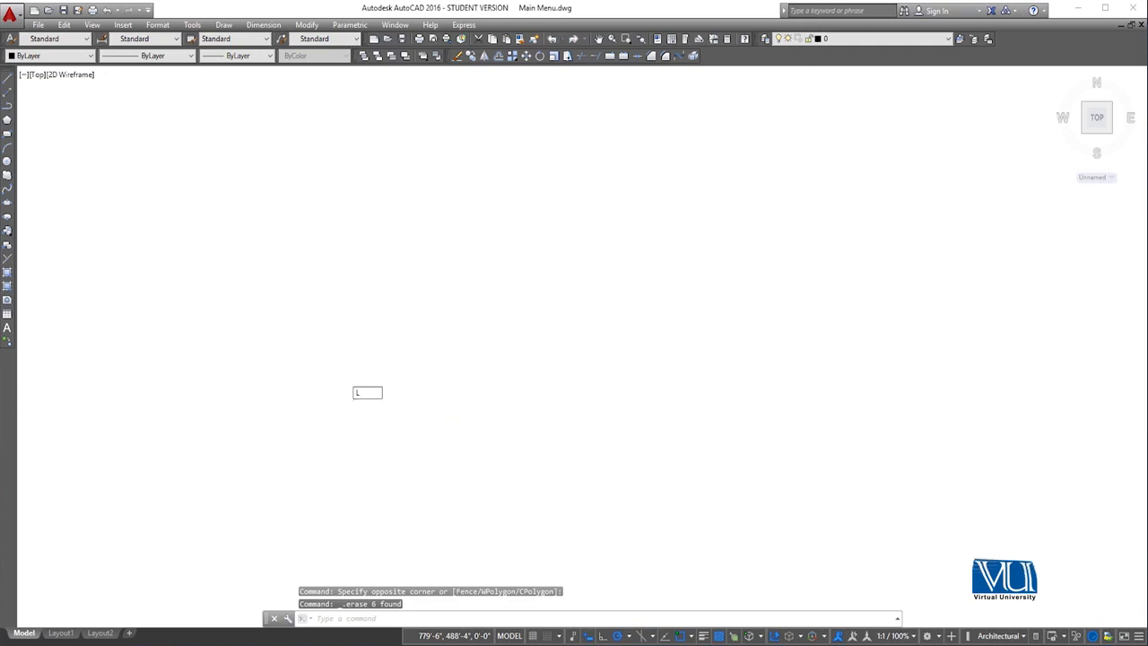
pyautogui.click(223, 372)
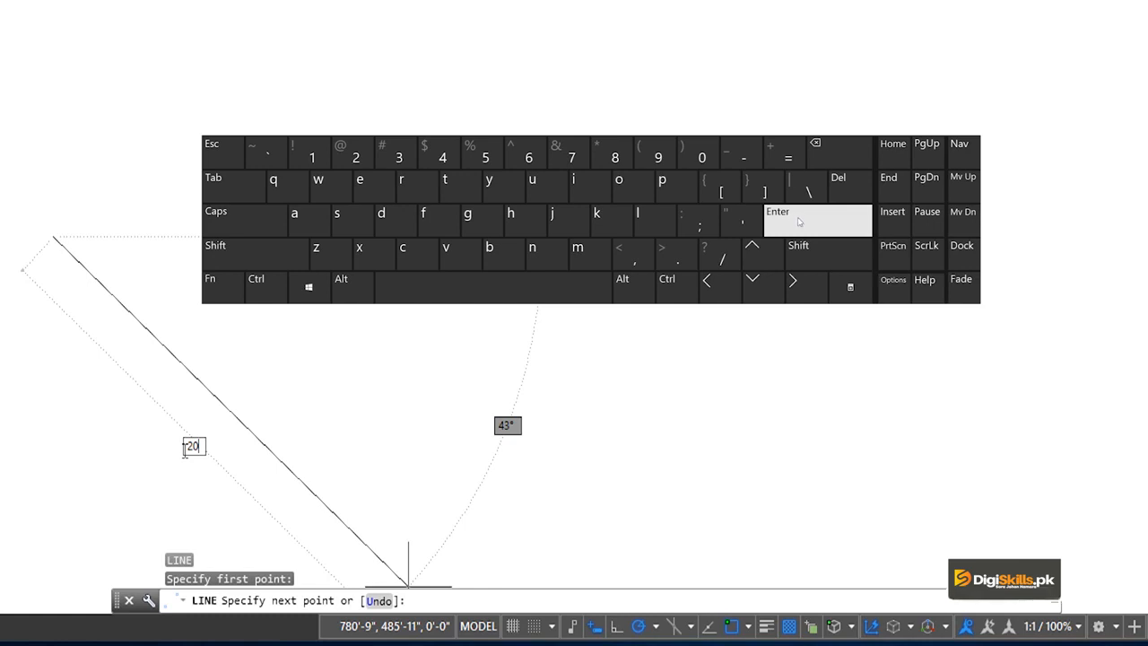
pyautogui.click(739, 222)
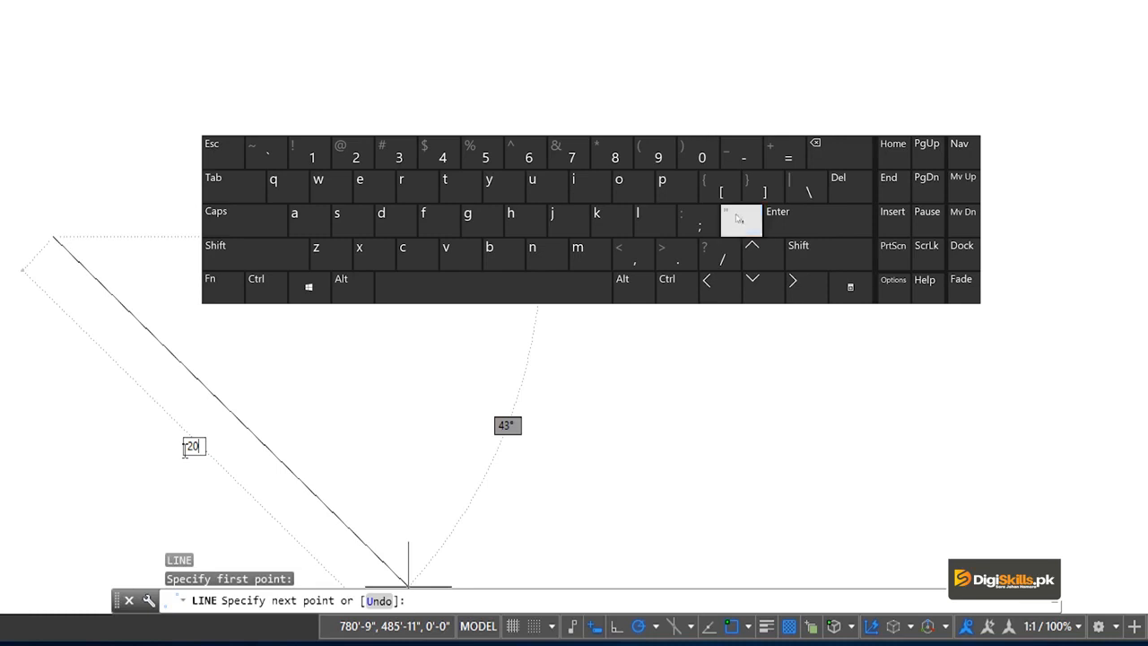
pyautogui.click(812, 254)
pyautogui.click(747, 223)
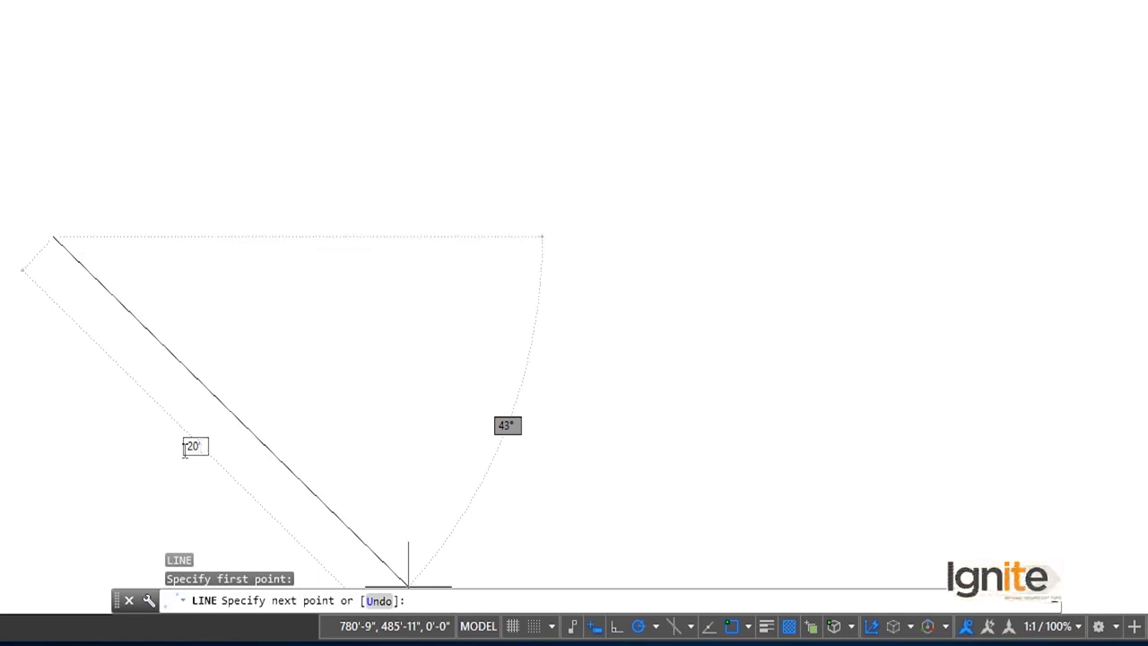
pyautogui.press('Return')
pyautogui.press('Return')
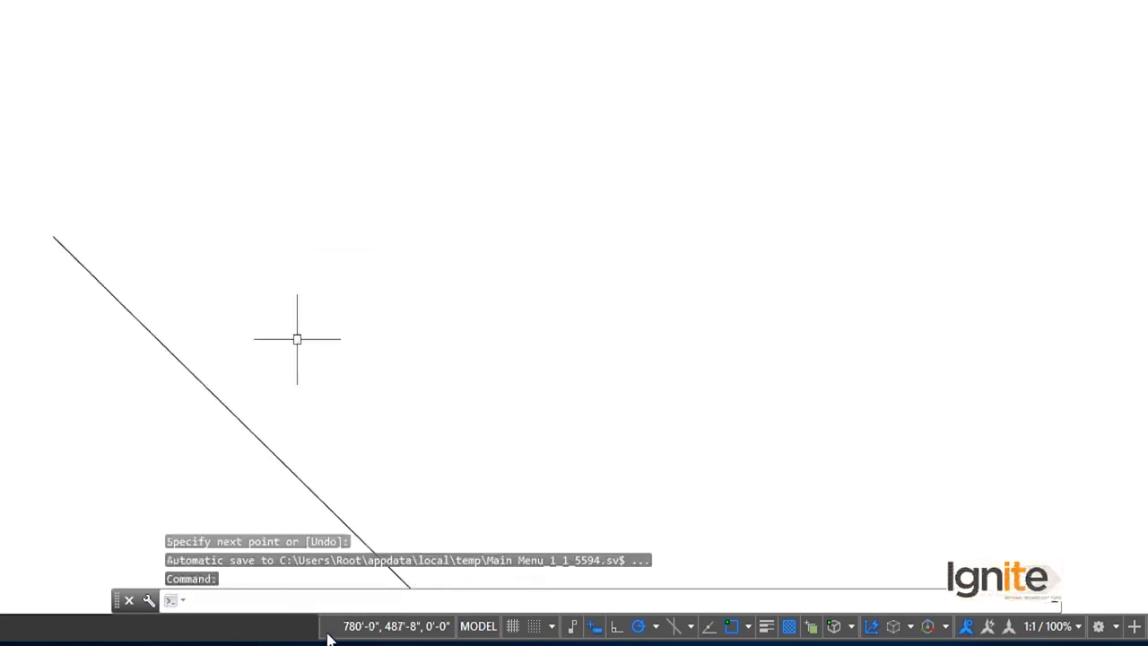
# Fit the entire drawing in the view using the All option of the Zoom command
pyautogui.moveTo(266, 440); pyautogui.dragTo(448, 45, button='middle')
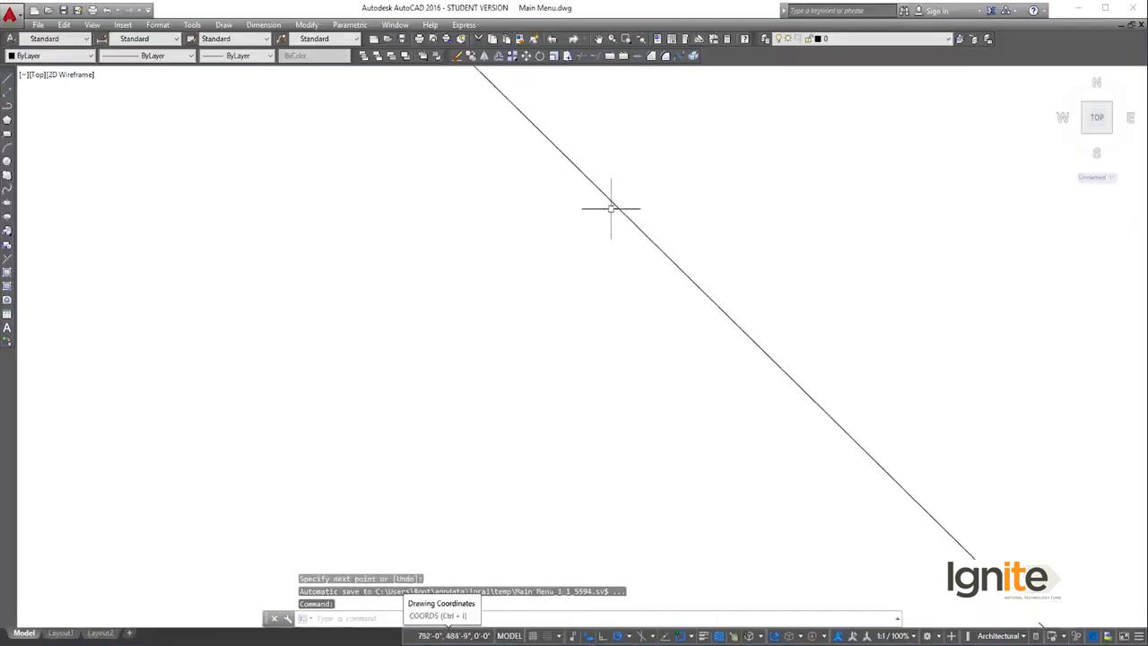
pyautogui.moveTo(610, 205); pyautogui.dragTo(488, 364, button='middle')
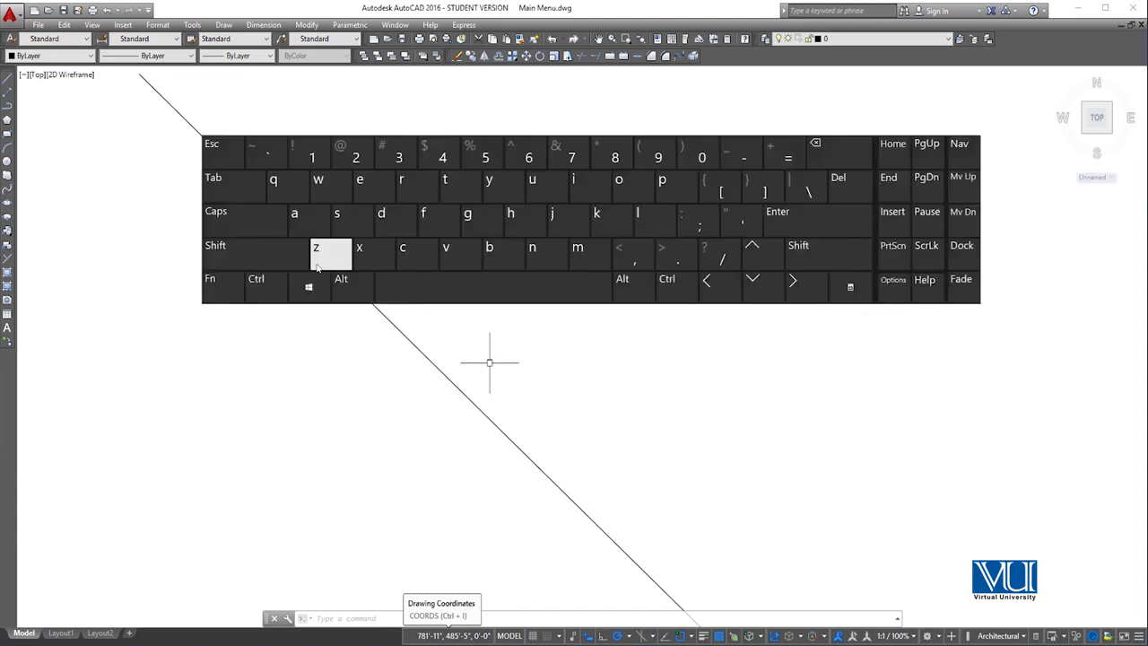
pyautogui.click(318, 260)
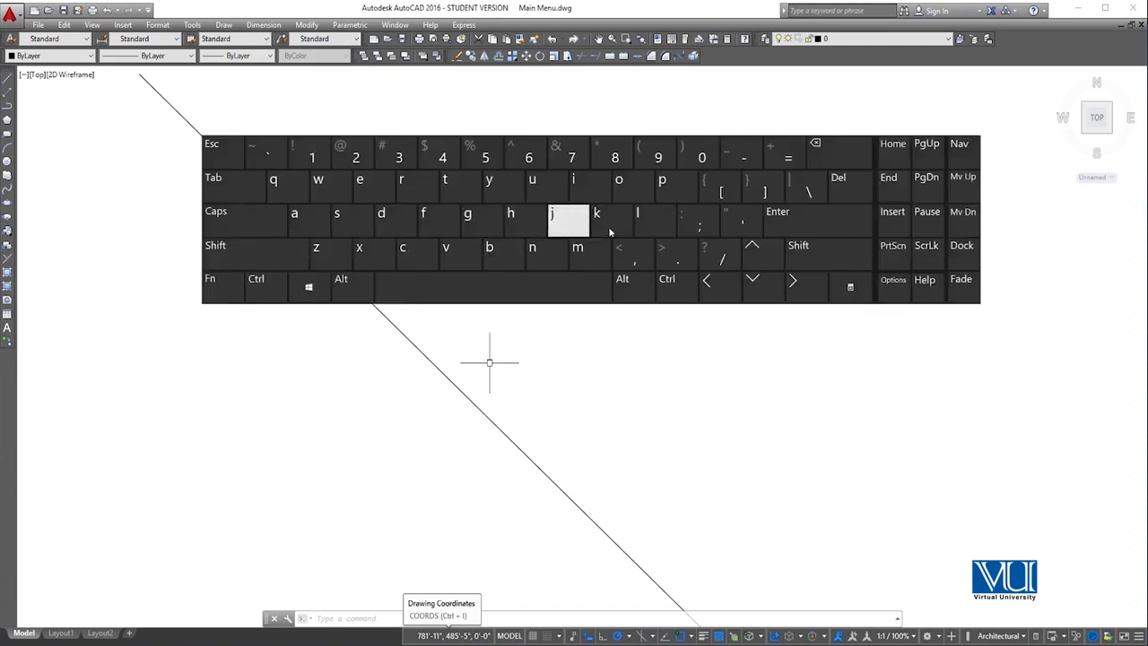
pyautogui.click(770, 219)
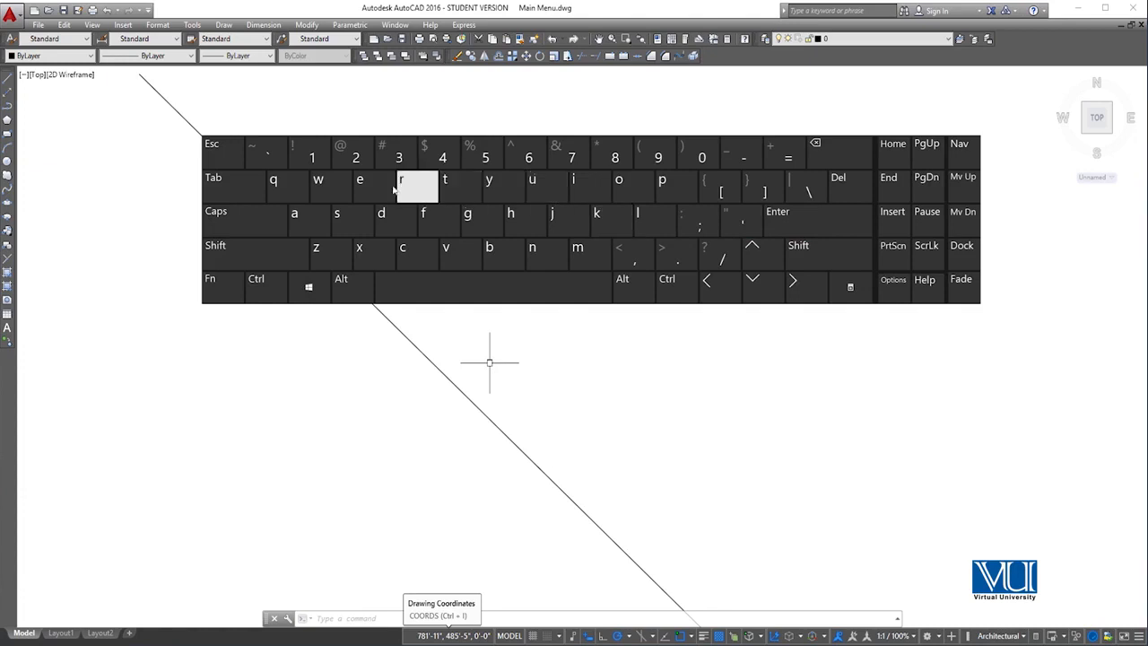
pyautogui.click(305, 218)
pyautogui.click(793, 221)
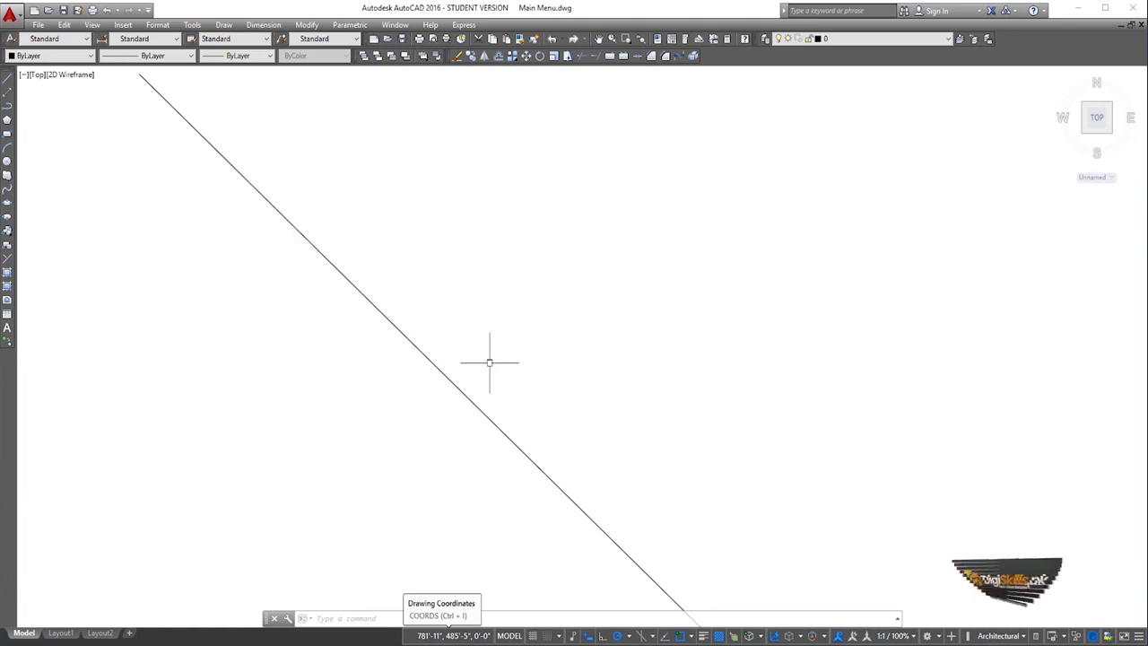
pyautogui.write('Z')
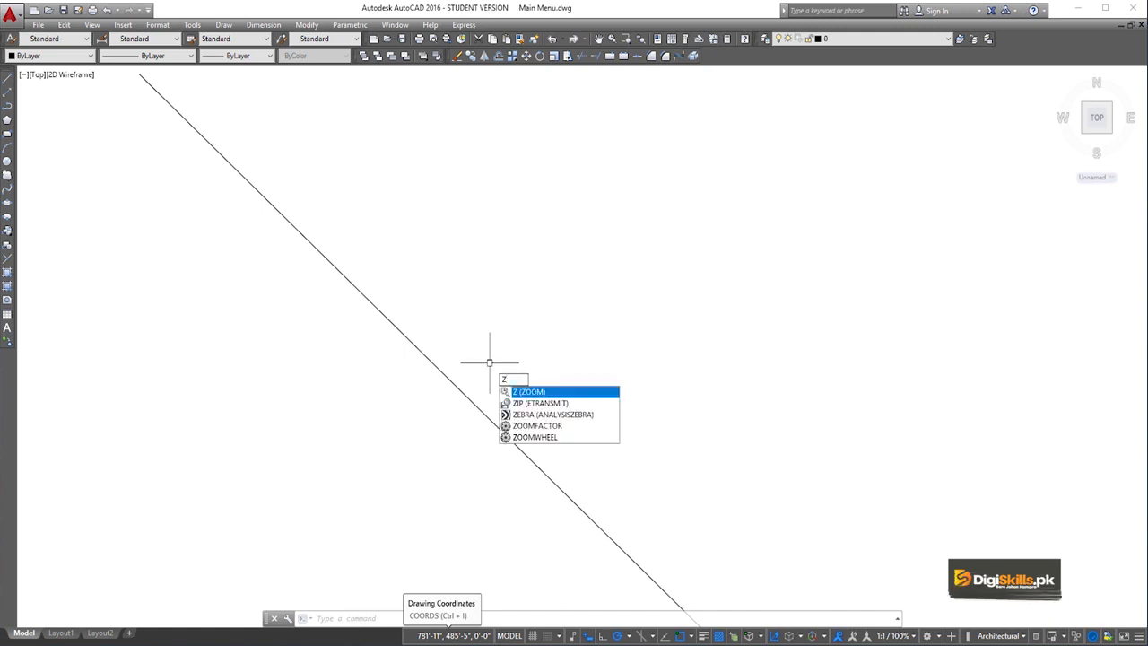
pyautogui.press('Return')
pyautogui.write('A')
pyautogui.press('Return')
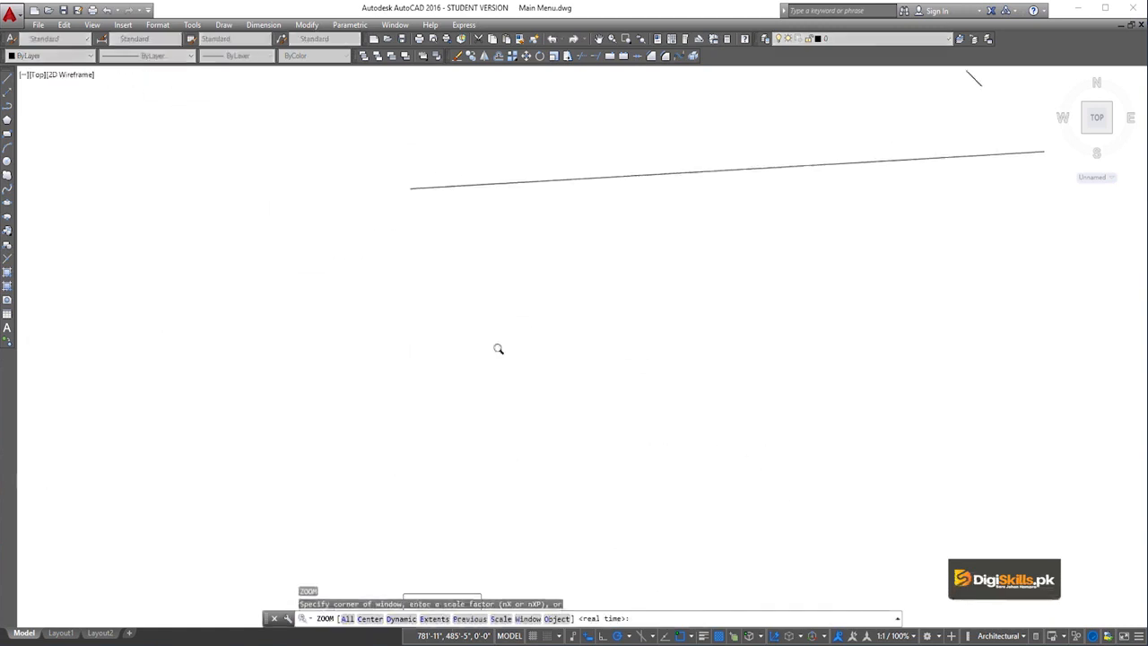
# Zoom and pan around the drawing to examine the short diagonal line and the long, slightly sloping line
pyautogui.scroll(2, 569, 77)
pyautogui.moveTo(744, 240); pyautogui.dragTo(521, 295, button='middle')
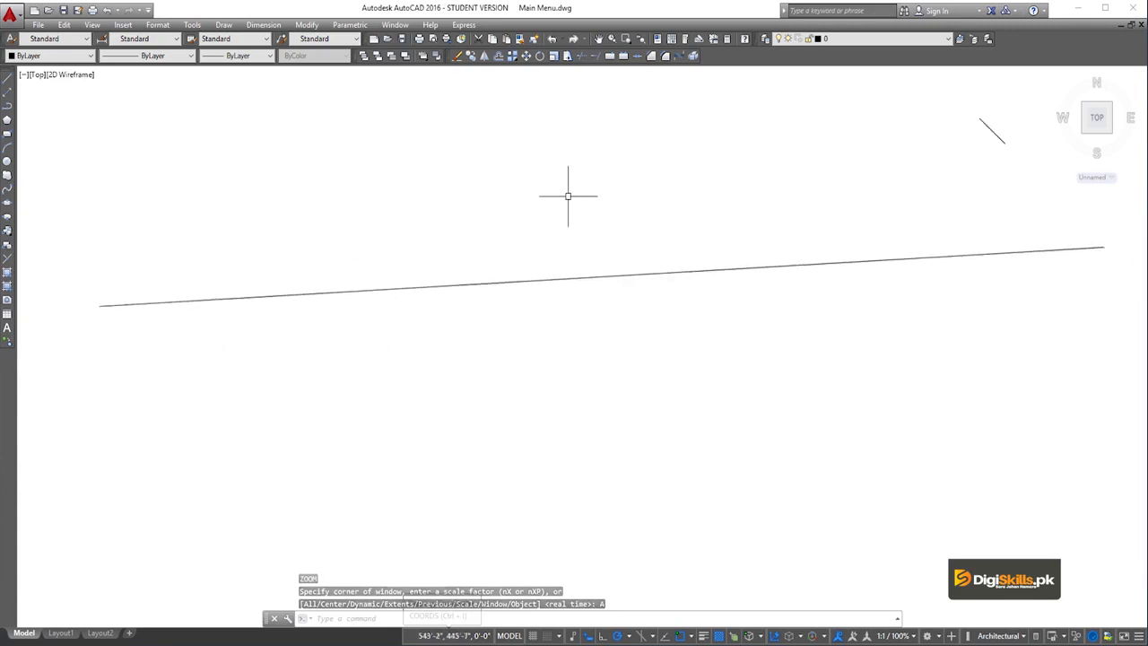
pyautogui.scroll(-2, 715, 210)
pyautogui.moveTo(717, 209); pyautogui.dragTo(641, 296, button='middle')
pyautogui.scroll(2, 734, 270)
pyautogui.moveTo(734, 270); pyautogui.dragTo(786, 280, button='middle')
pyautogui.moveTo(533, 374); pyautogui.dragTo(645, 349, button='middle')
pyautogui.scroll(3, 983, 218)
pyautogui.moveTo(883, 240); pyautogui.dragTo(810, 297, button='middle')
pyautogui.scroll(-4, 817, 282)
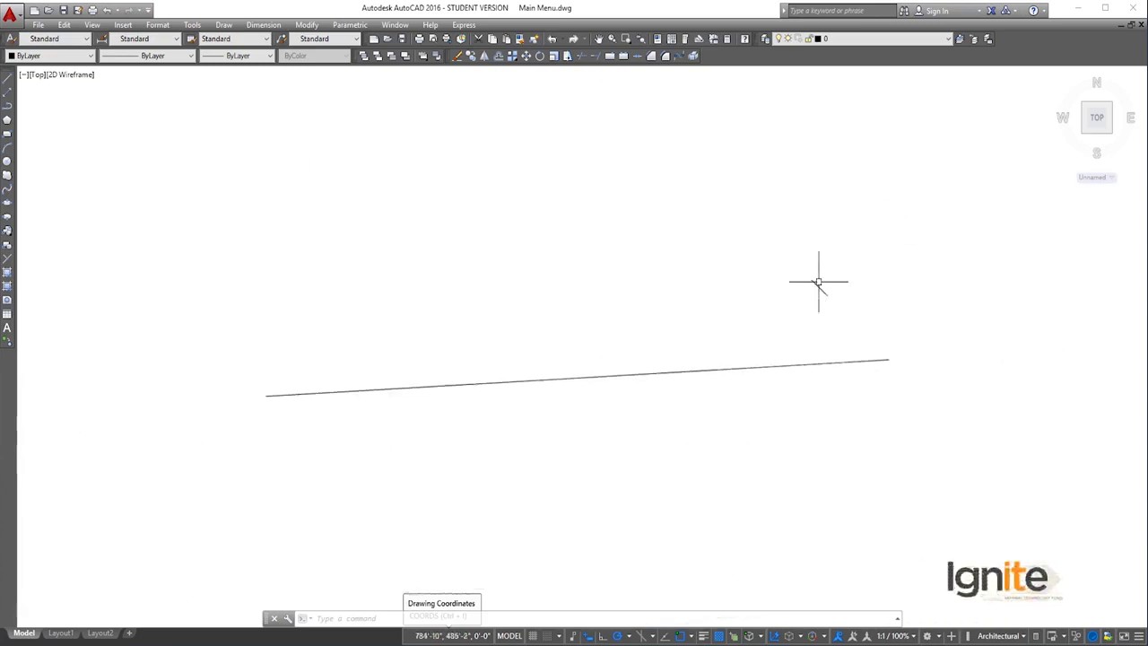
pyautogui.moveTo(733, 313); pyautogui.dragTo(790, 288, button='middle')
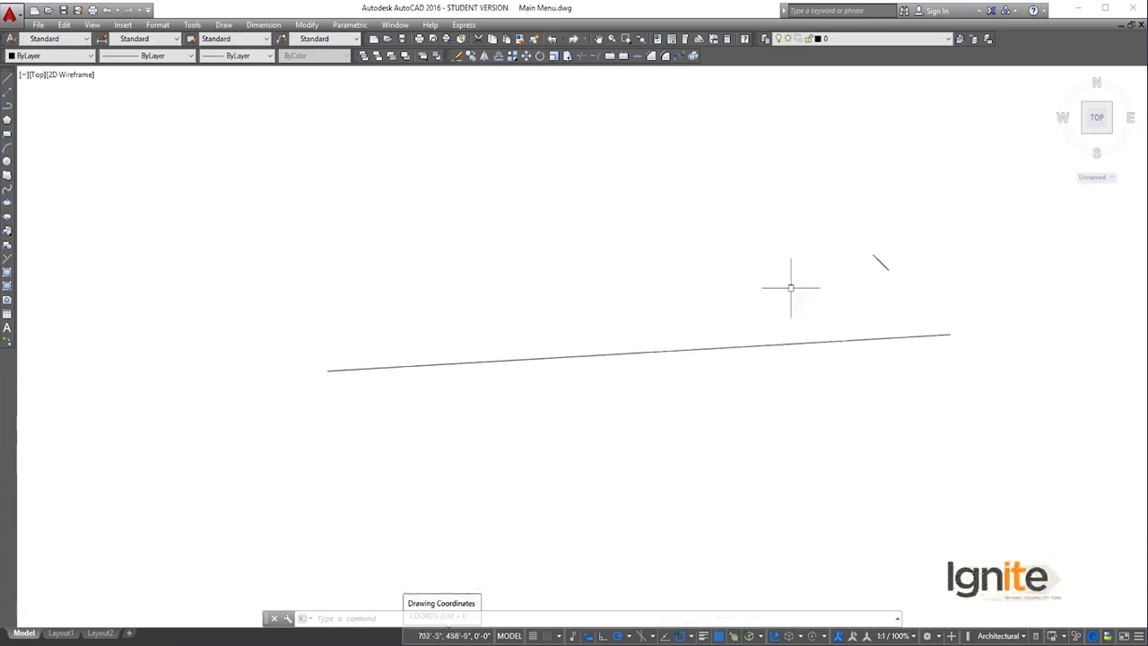
# Erase the long sloping line and the short diagonal line to empty the drawing
pyautogui.click(639, 356)
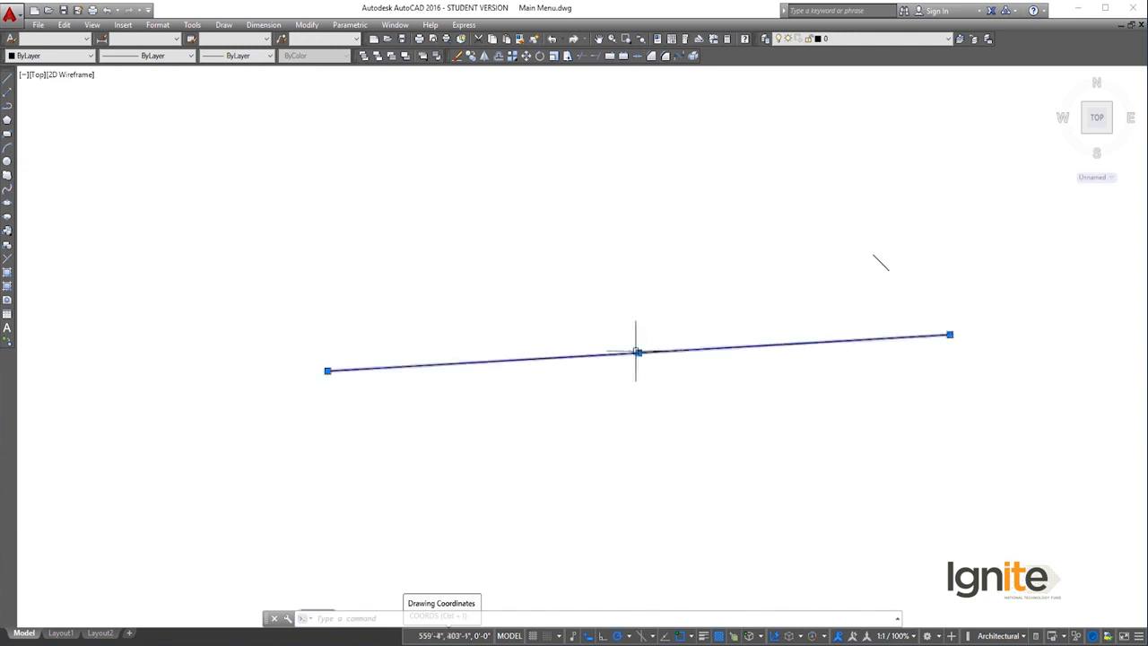
pyautogui.press('Delete')
pyautogui.click(941, 155)
pyautogui.click(841, 323)
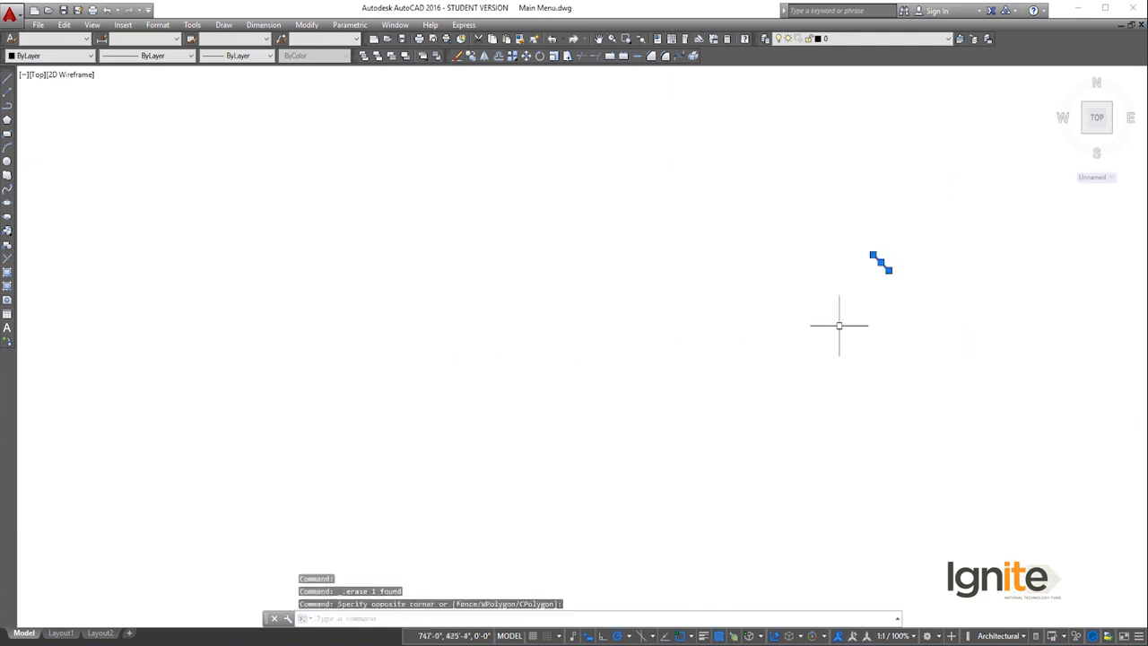
pyautogui.press('Delete')
# Draw a horizontal line 20'5" long to the right from a freely picked start point
pyautogui.write('l')
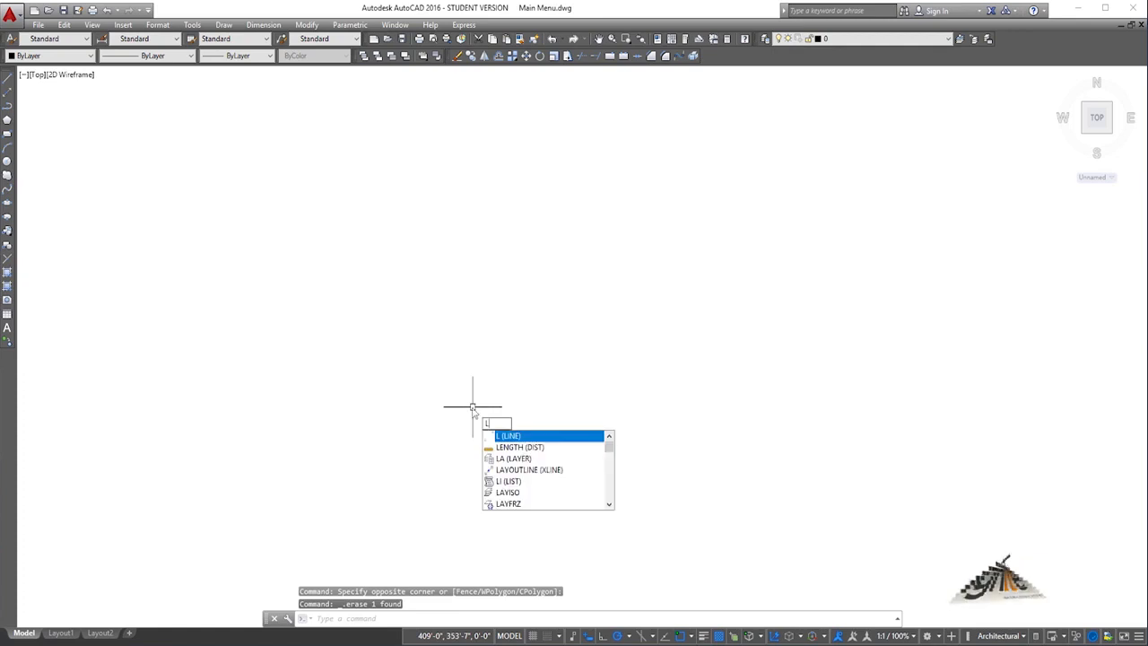
pyautogui.press('Return')
pyautogui.click(188, 364)
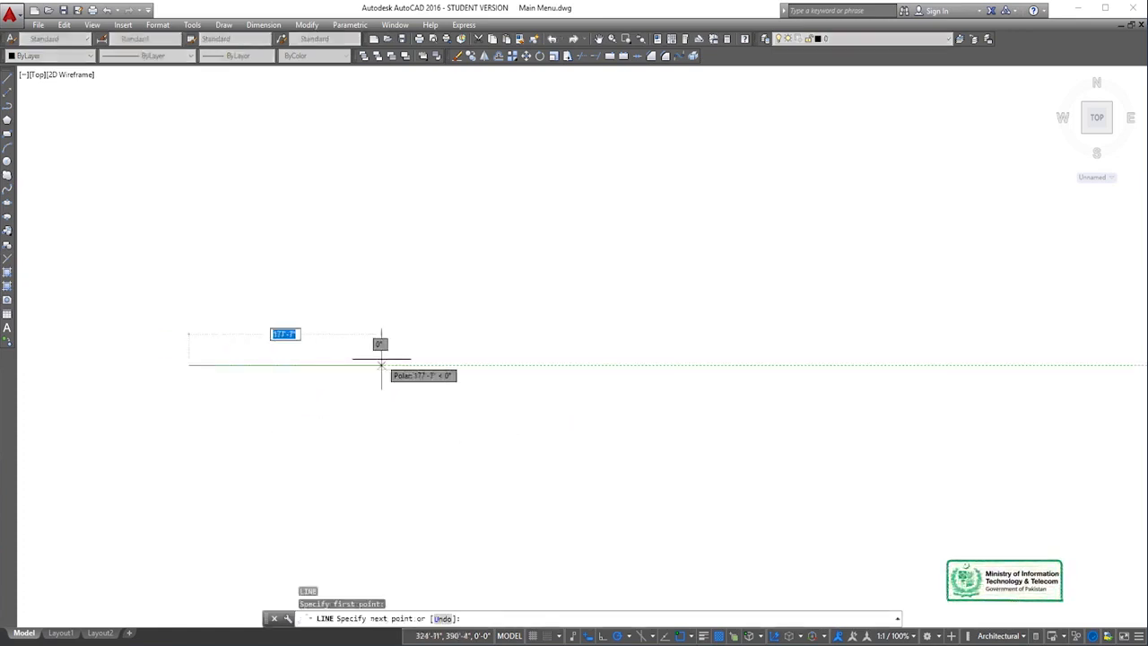
pyautogui.write('20')
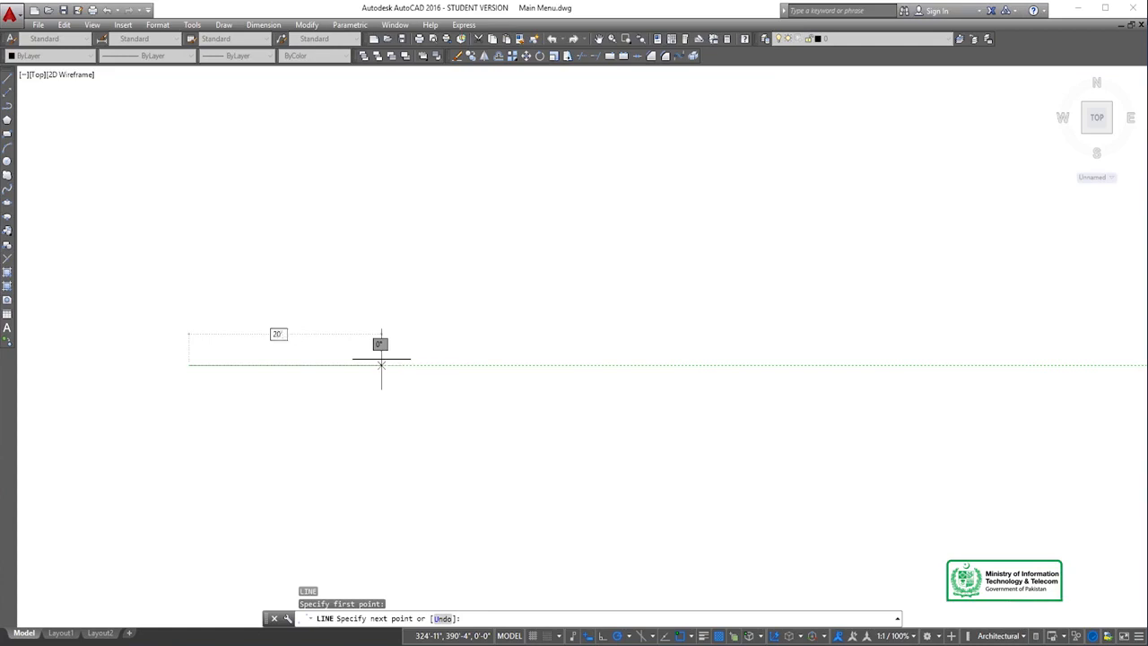
pyautogui.write("'5")
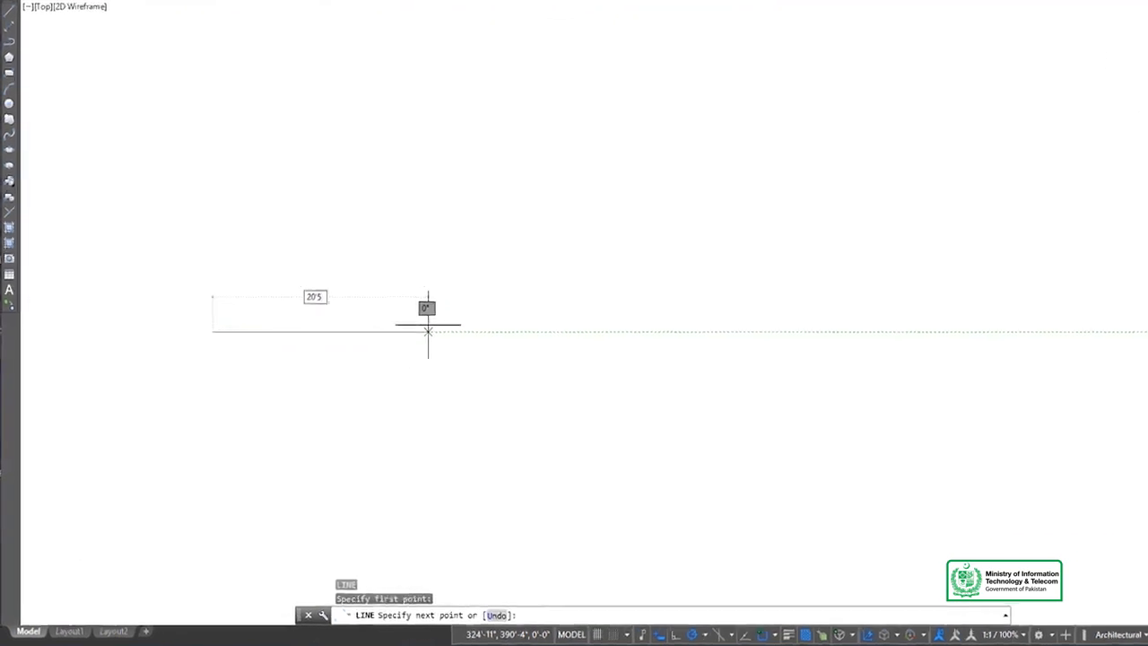
pyautogui.write('"')
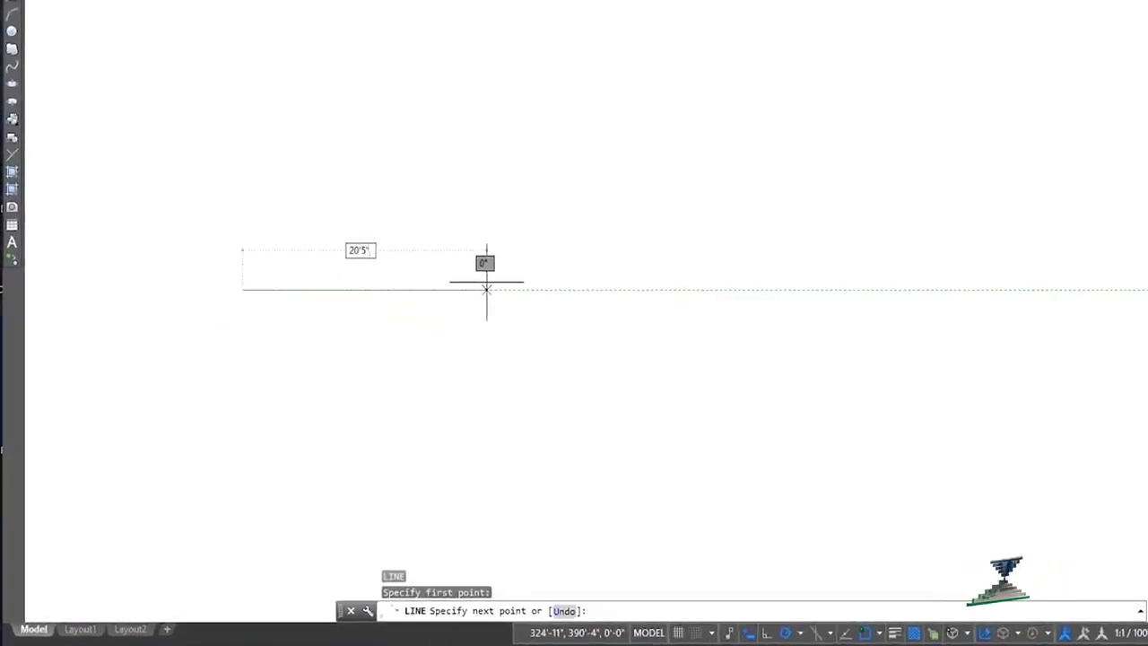
pyautogui.press('Return')
pyautogui.press('Return')
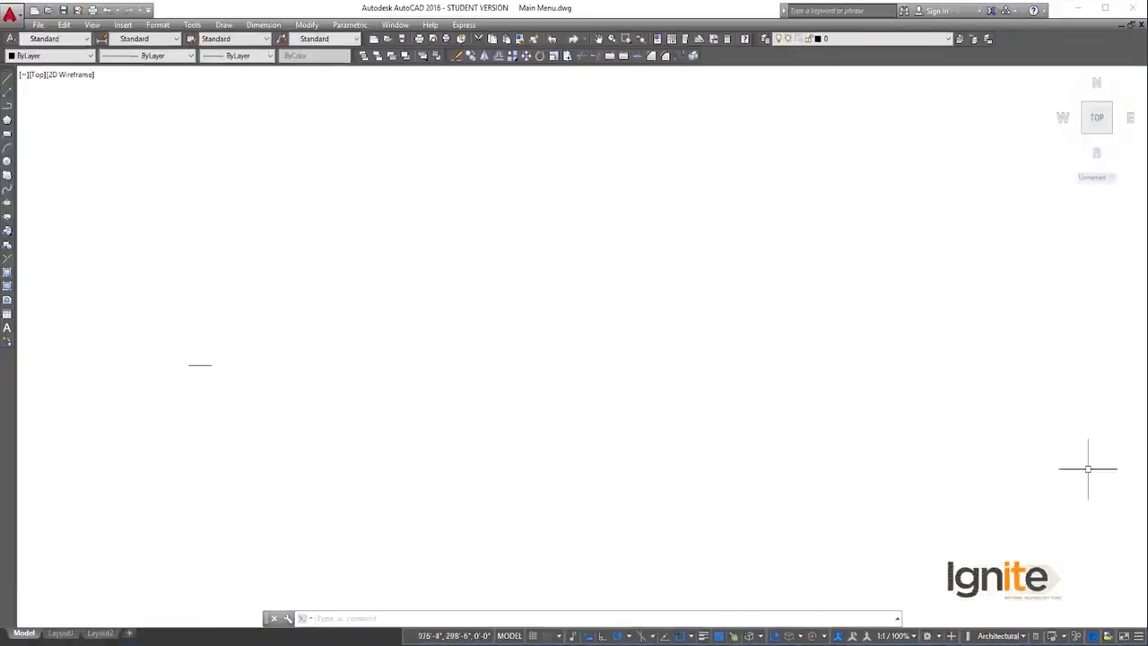
# Erase the 20'5" horizontal line
pyautogui.click(544, 312)
pyautogui.click(377, 456)
pyautogui.press('Delete')
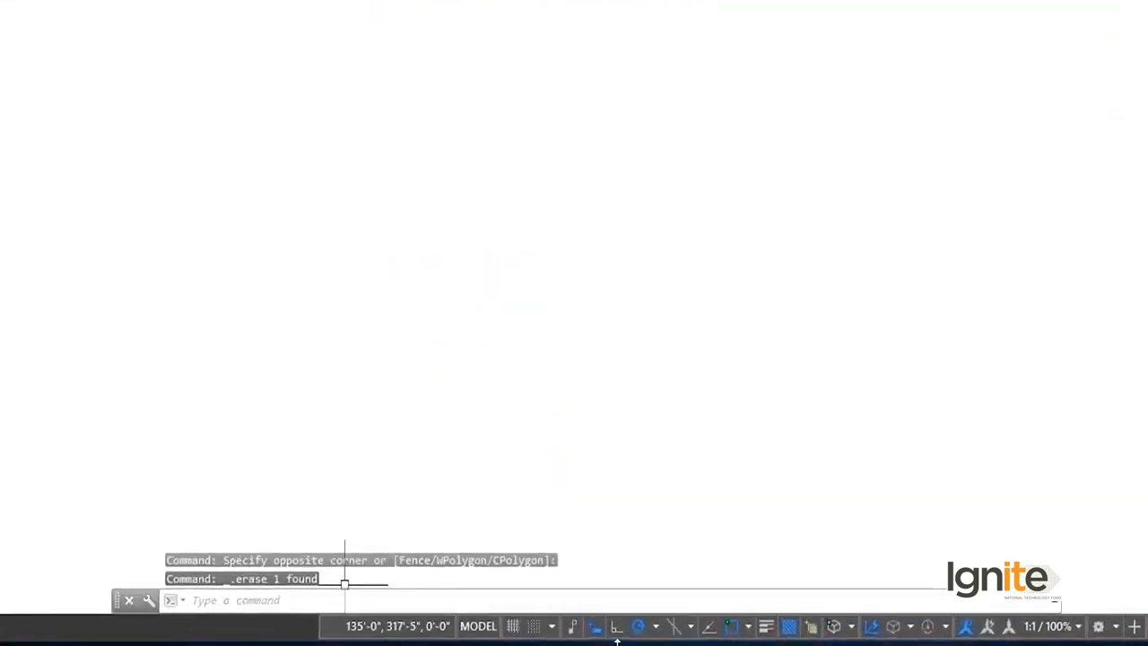
# Turn on Ortho mode and draw a horizontal line 100' long to the right
pyautogui.click(614, 627)
pyautogui.write('l')
pyautogui.press('Return')
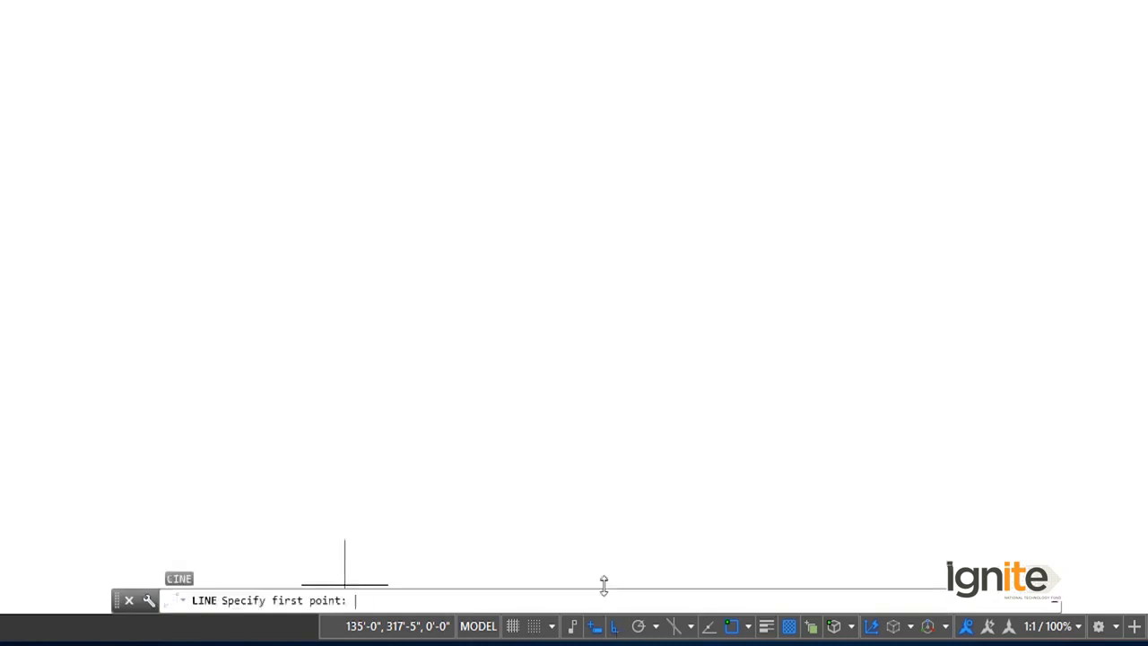
pyautogui.click(94, 162)
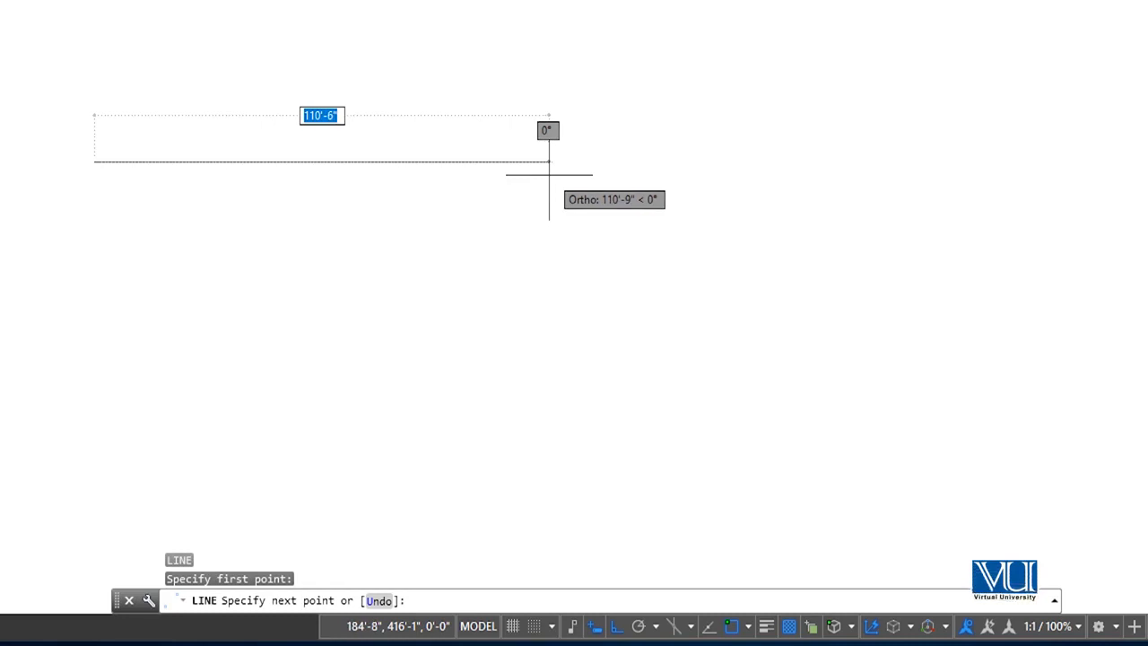
pyautogui.press('BackSpace')
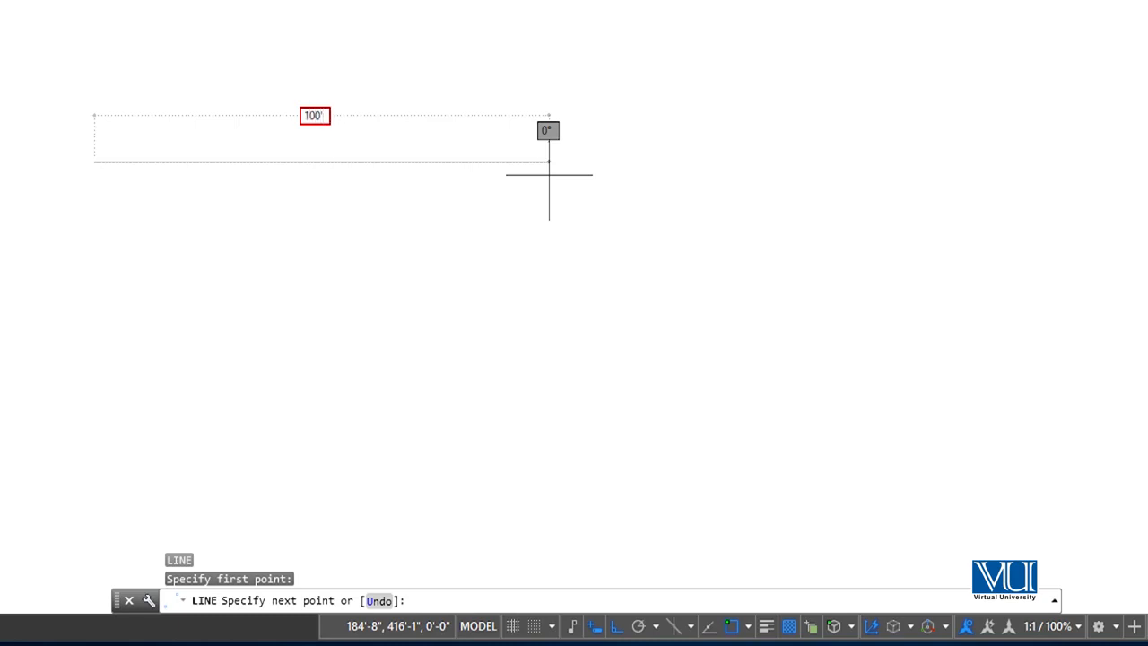
pyautogui.press('Return')
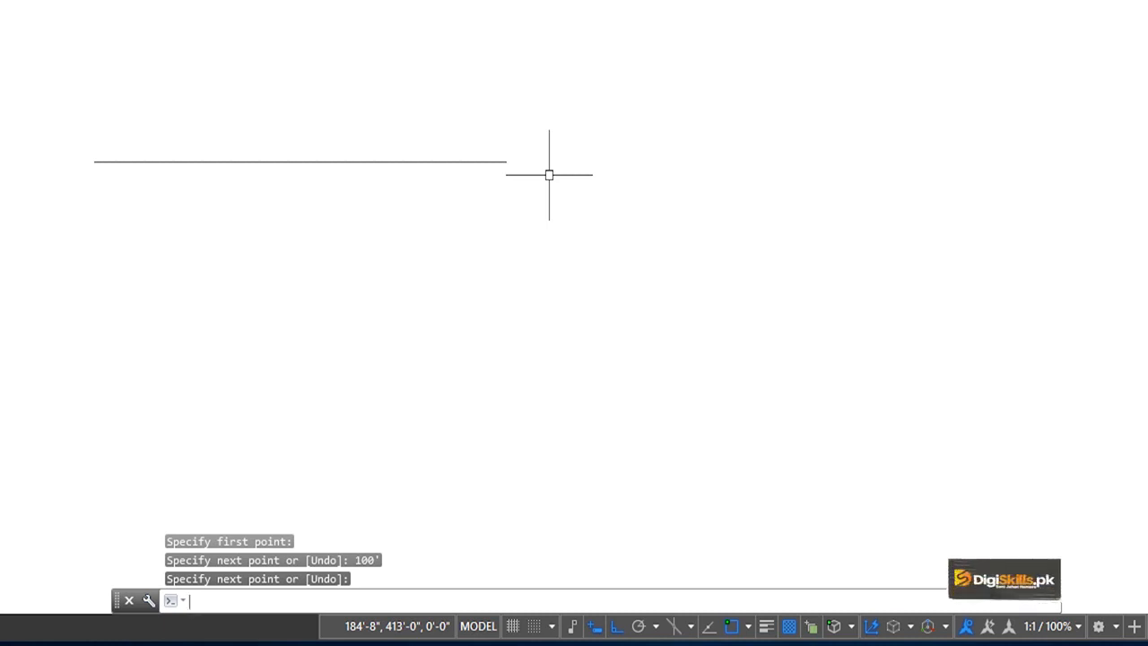
pyautogui.press('Return')
# Erase the 100' horizontal line
pyautogui.moveTo(502, 113)
pyautogui.mouseDown()
pyautogui.moveTo(512, 105)
pyautogui.moveTo(300, 222)
pyautogui.mouseUp()
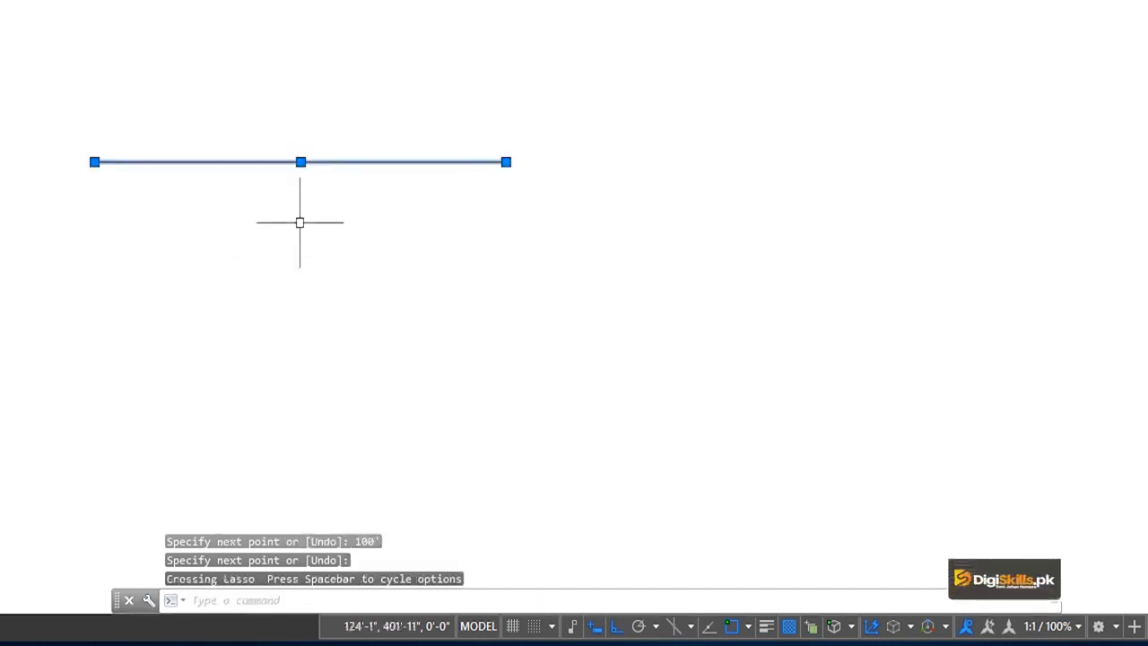
pyautogui.press('Delete')
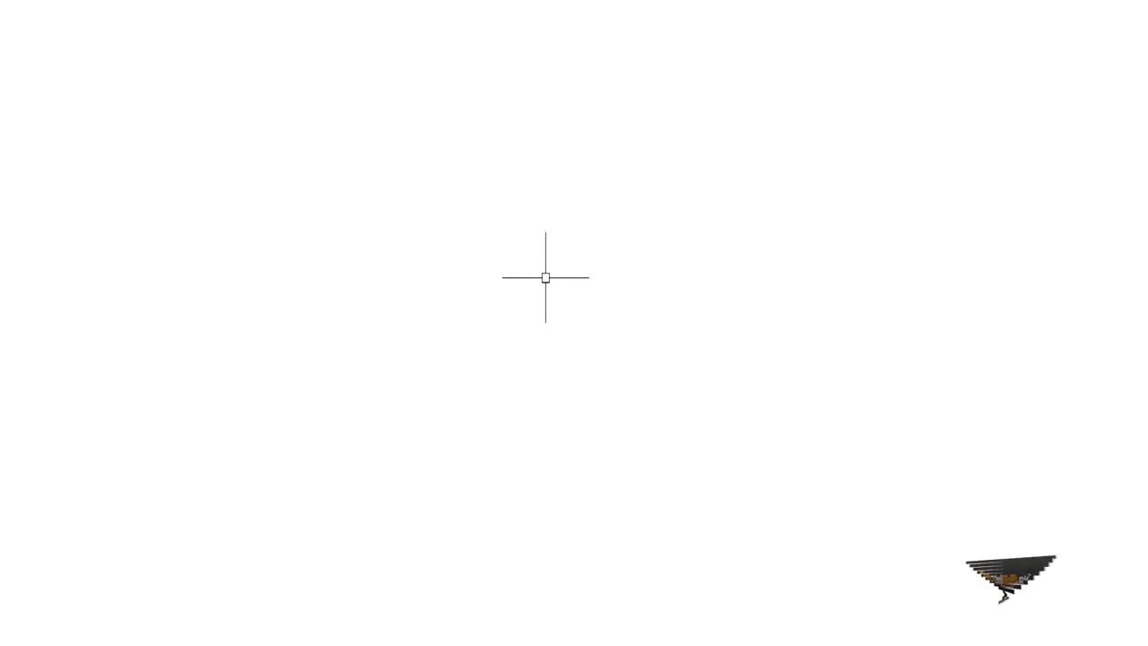
# Set the crosshair size to 100 in the Options display settings and apply it
pyautogui.write('O')
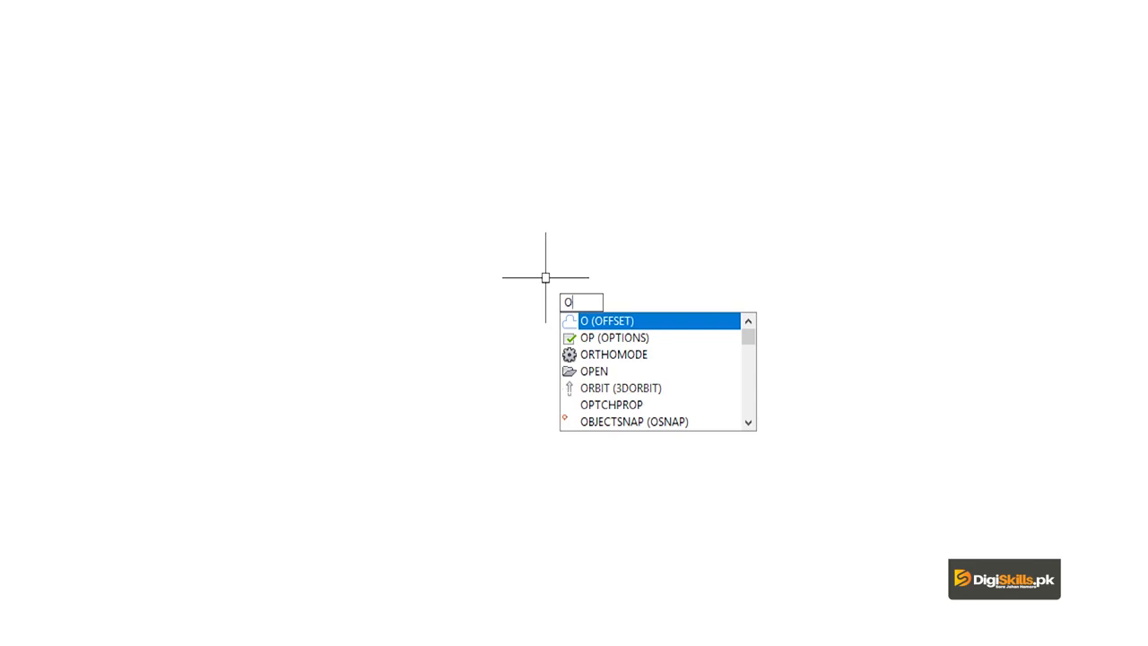
pyautogui.write('P')
pyautogui.press('Return')
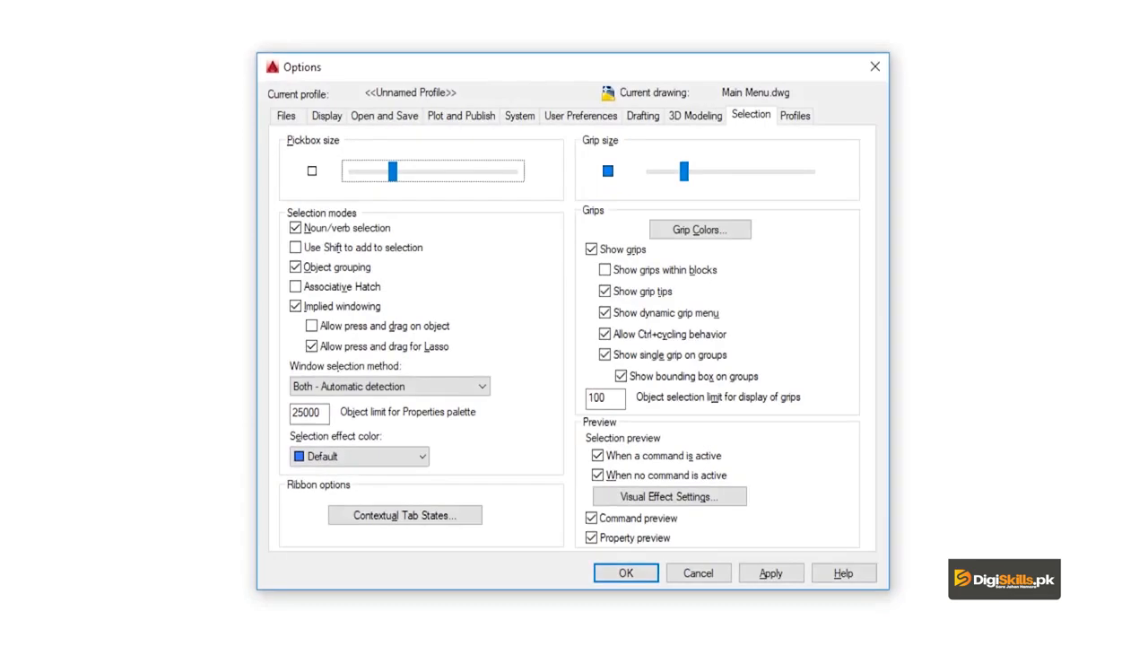
pyautogui.click(328, 116)
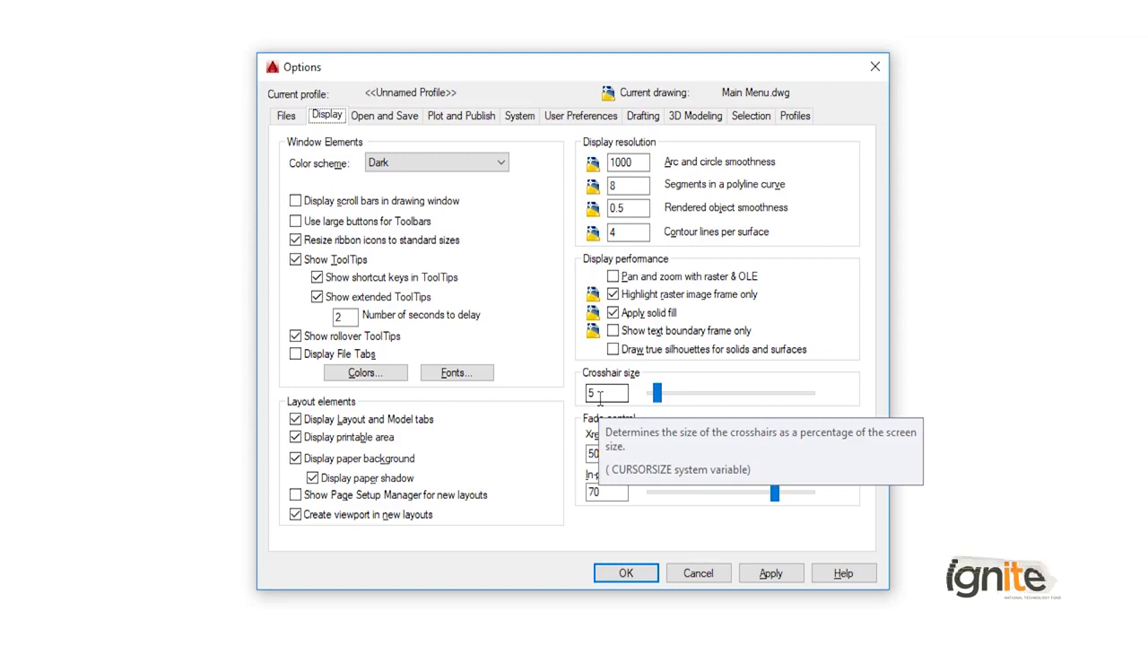
pyautogui.moveTo(656, 392); pyautogui.dragTo(722, 392)
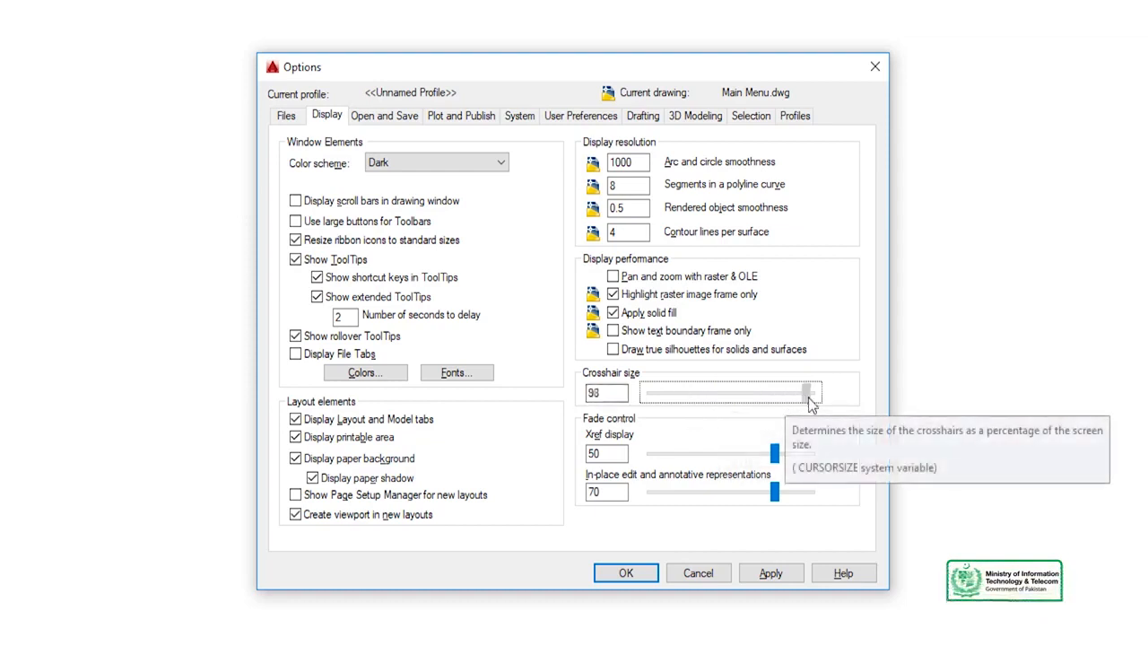
pyautogui.moveTo(810, 403); pyautogui.dragTo(814, 400)
pyautogui.click(778, 575)
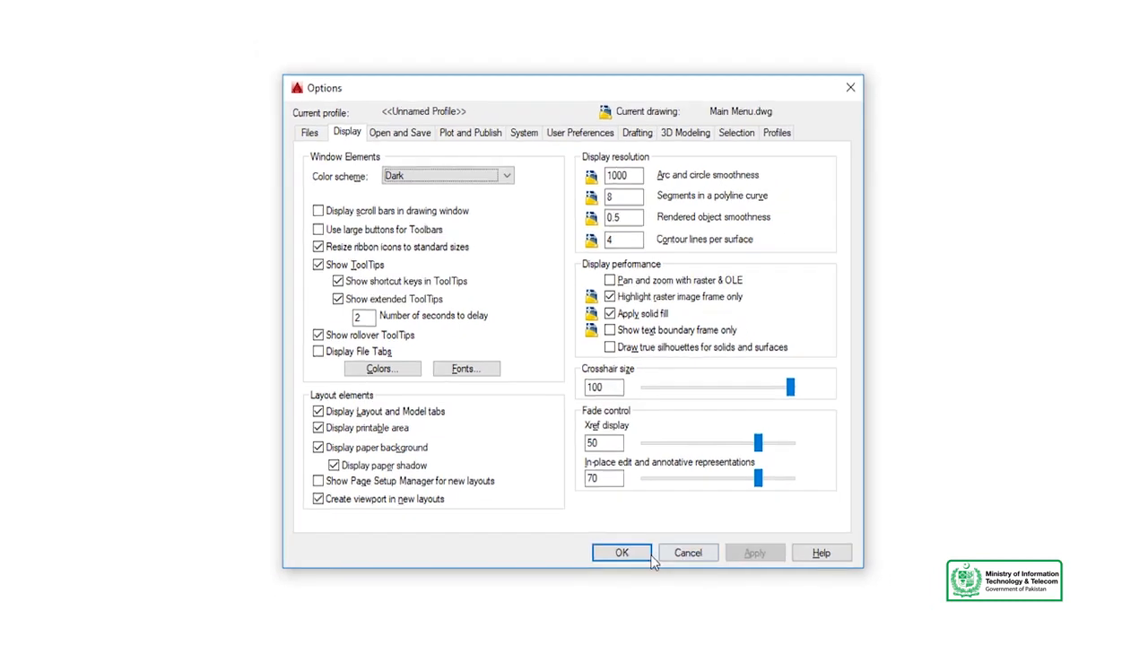
pyautogui.click(627, 575)
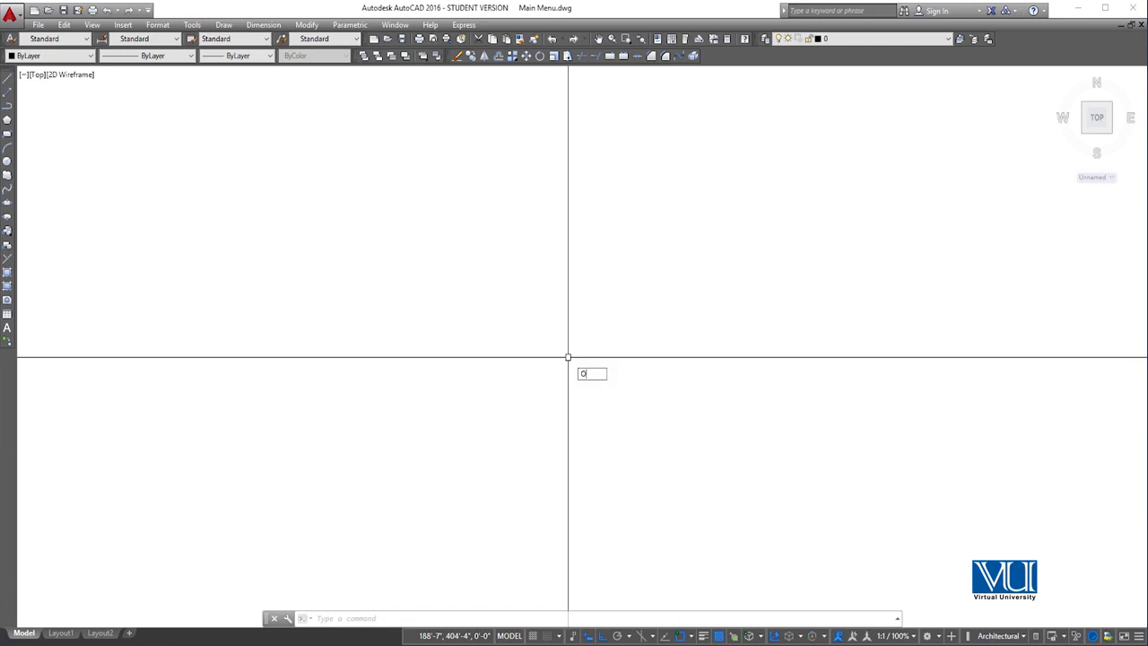
# Set the crosshair size to 5 in the Options display settings and apply it
pyautogui.write('P')
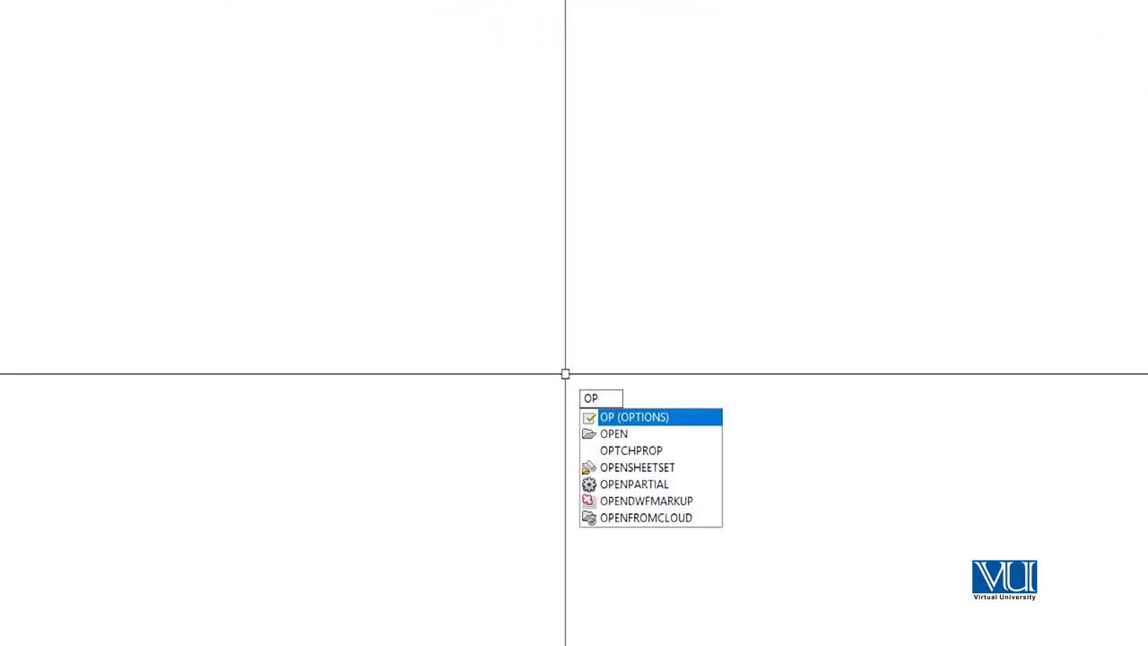
pyautogui.press('Return')
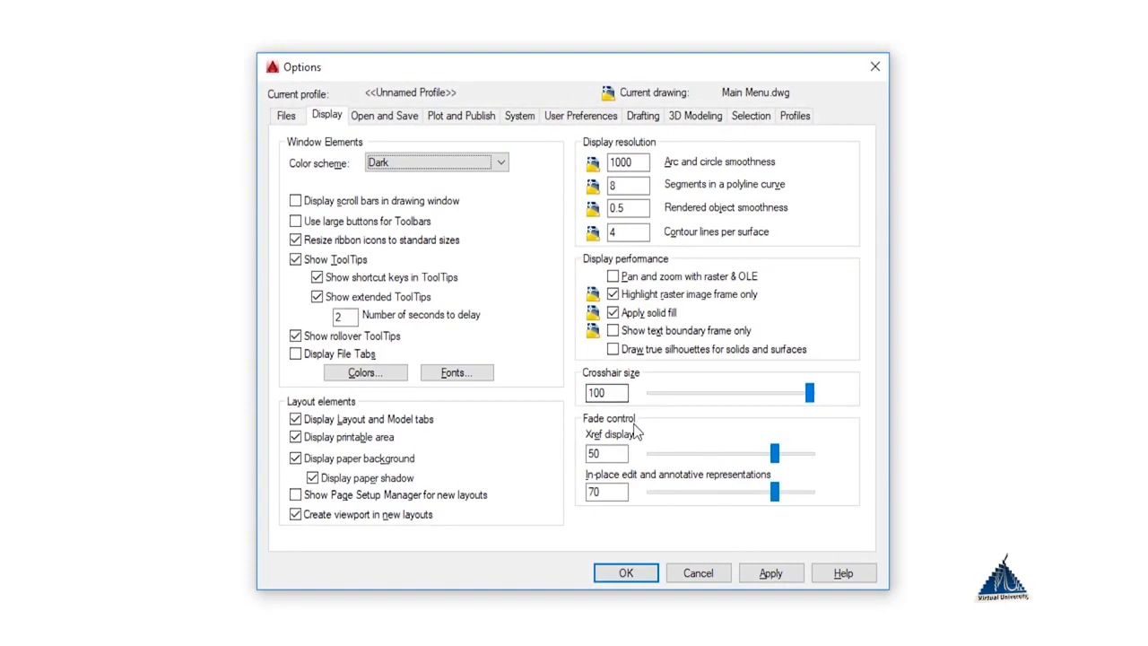
pyautogui.doubleClick(613, 392)
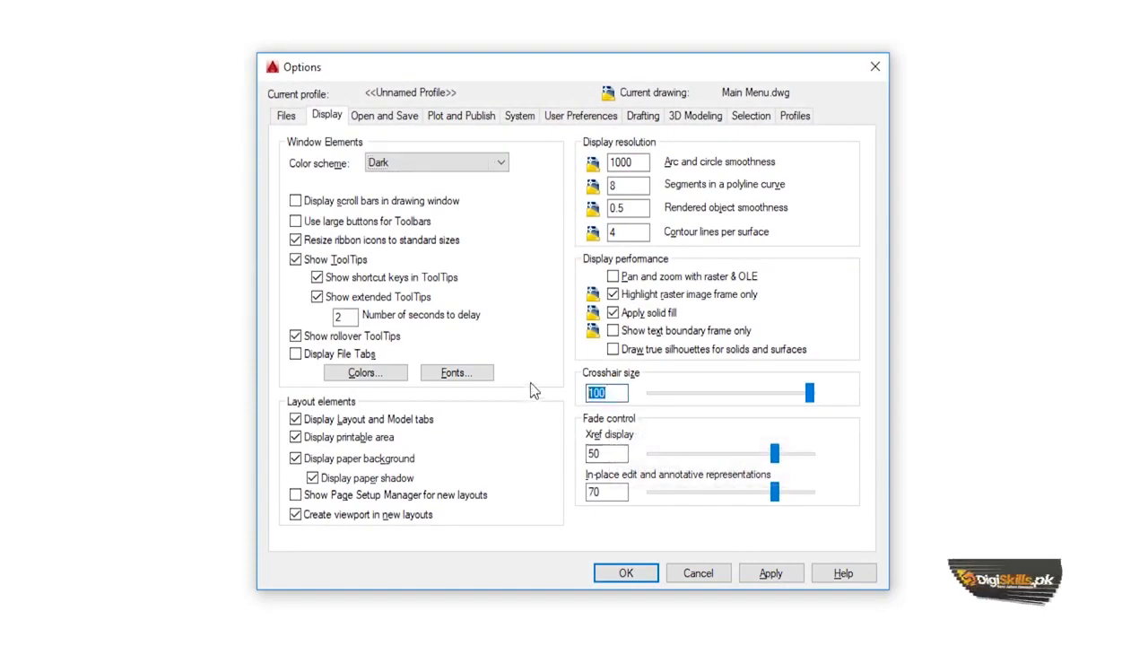
pyautogui.write('5')
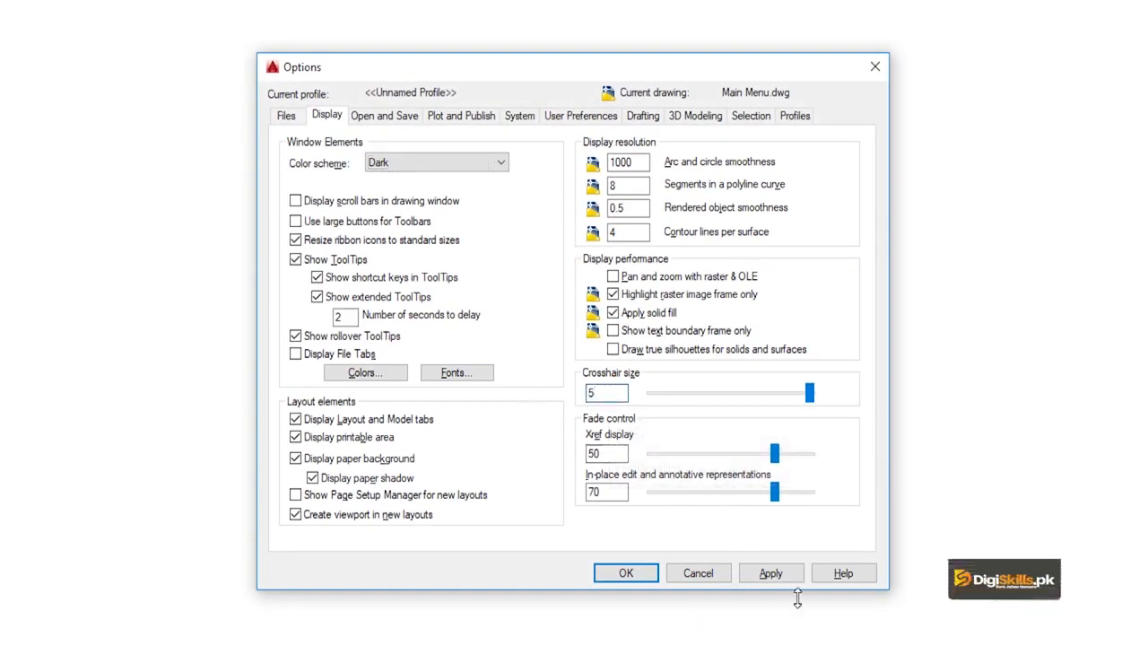
pyautogui.click(773, 574)
pyautogui.click(628, 574)
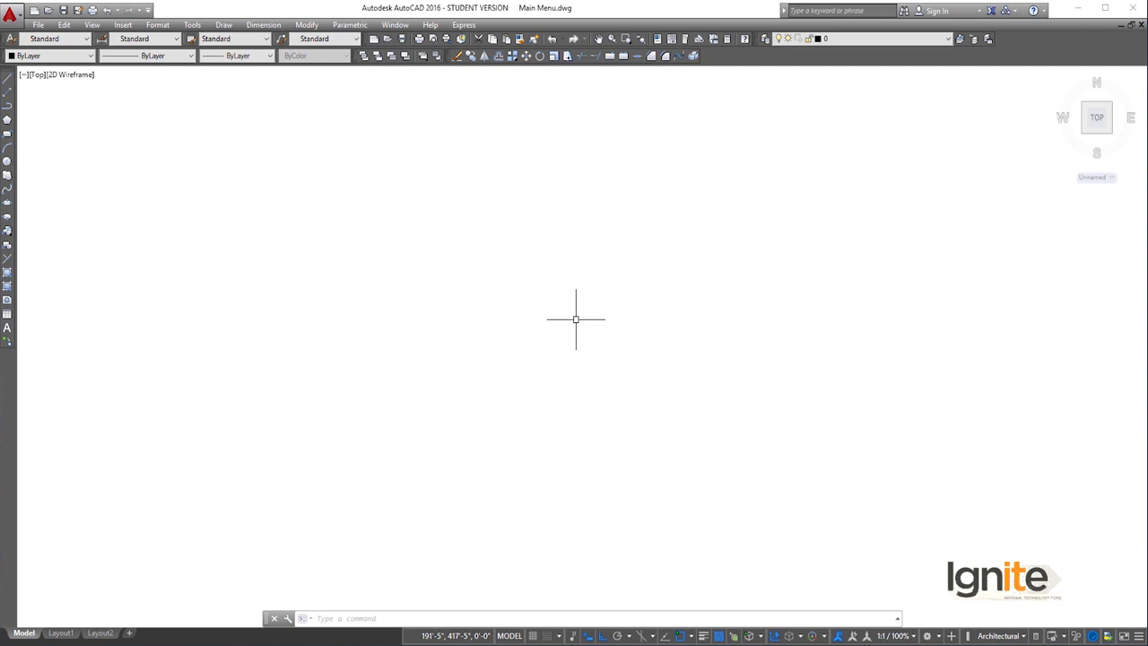
# Enlarge the pickbox to its maximum size in the Options selection settings and apply it
pyautogui.press('Return')
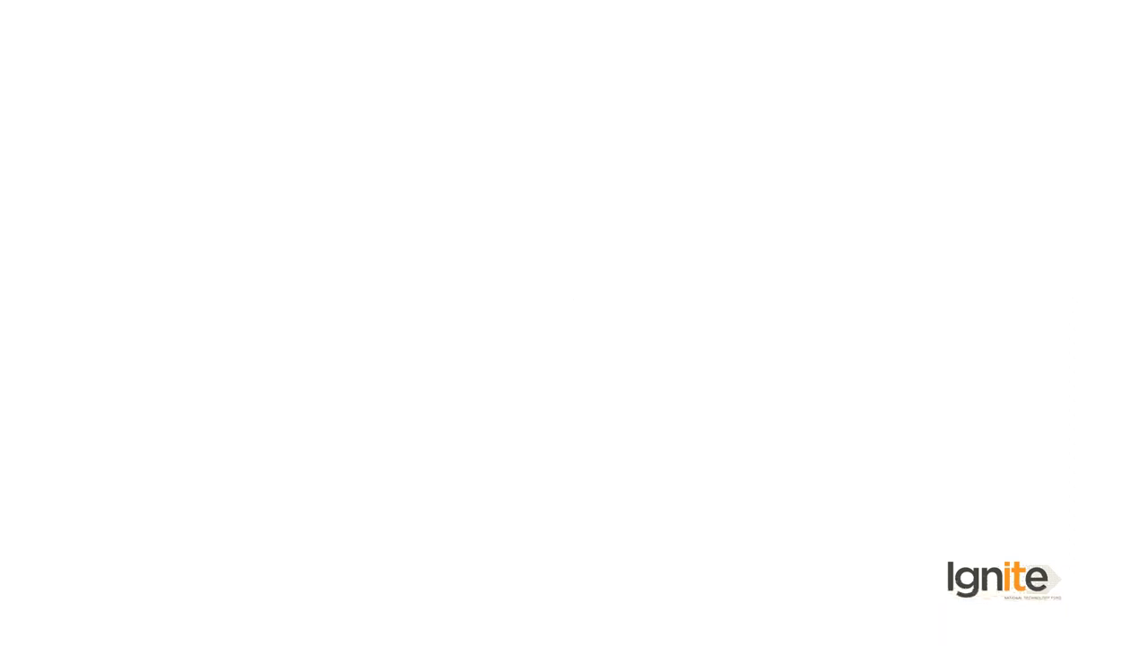
pyautogui.click(753, 117)
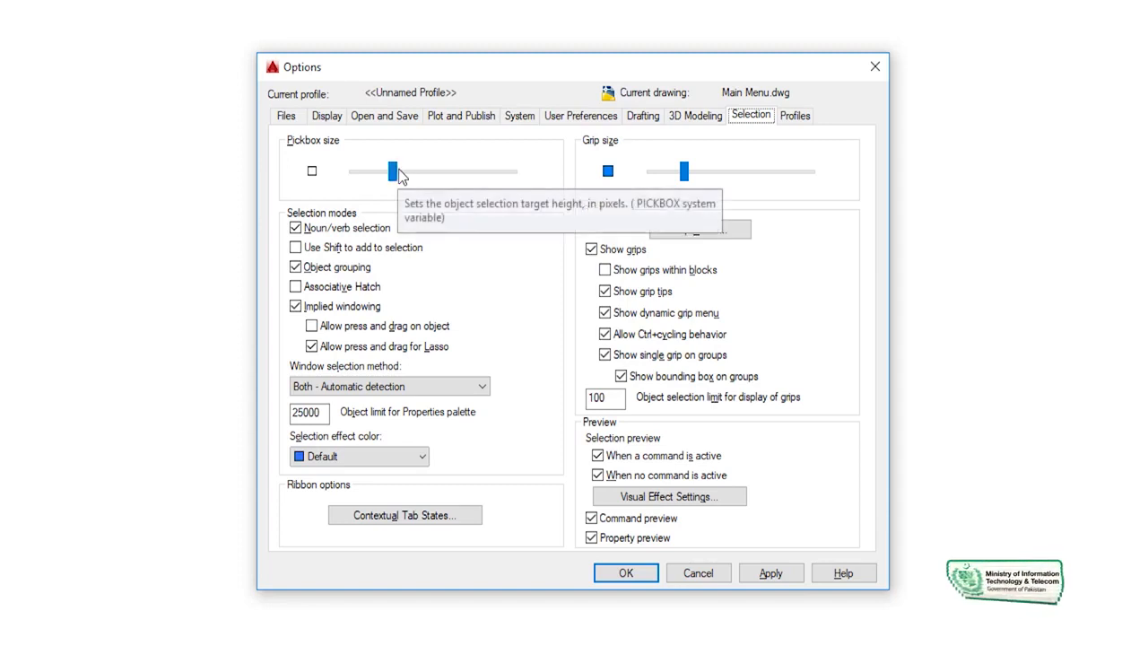
pyautogui.moveTo(396, 170); pyautogui.dragTo(532, 173)
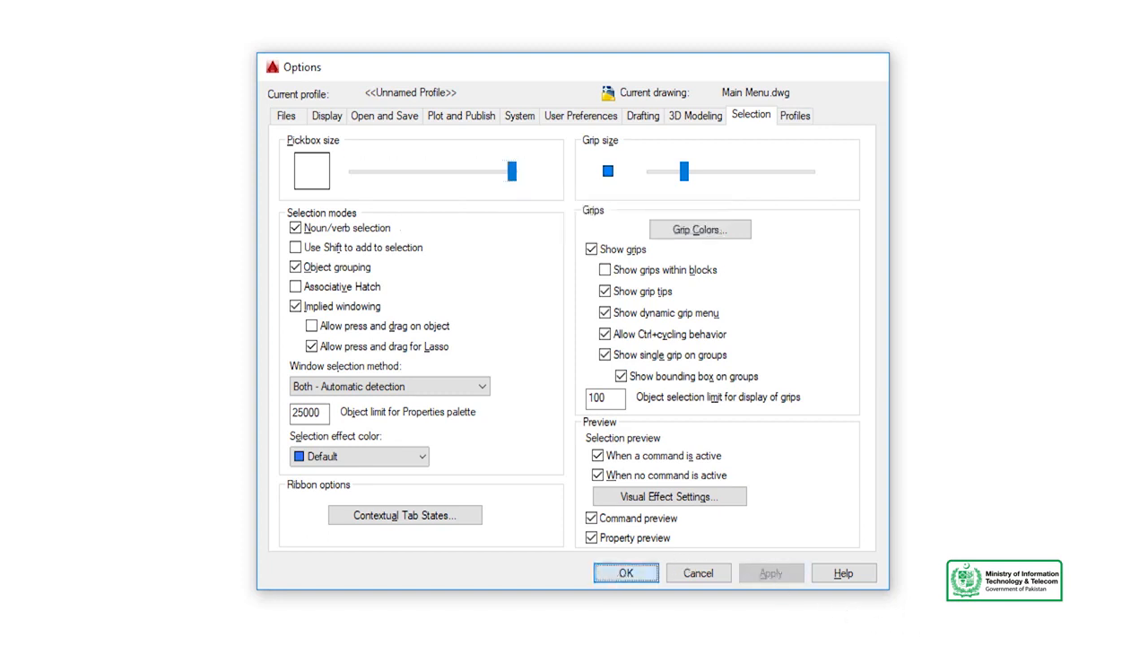
pyautogui.click(626, 572)
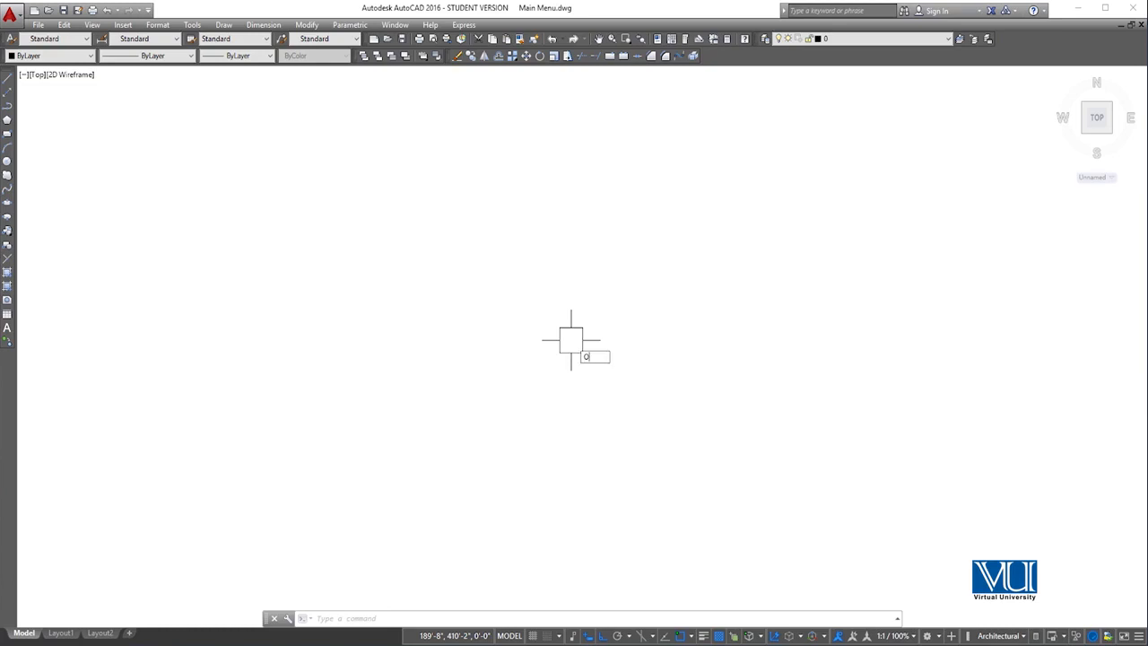
# Reduce the pickbox to a small size, about a fifth of its range, in the Options selection settings and apply it
pyautogui.write('op')
pyautogui.press('Return')
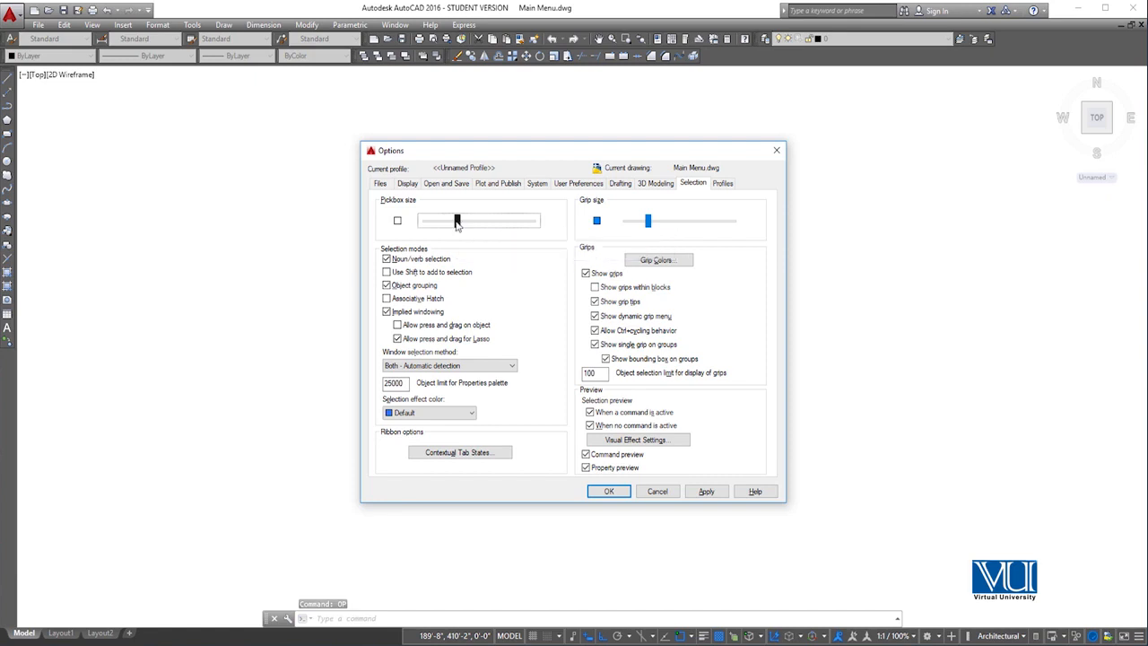
pyautogui.moveTo(457, 221); pyautogui.dragTo(446, 221)
pyautogui.click(707, 492)
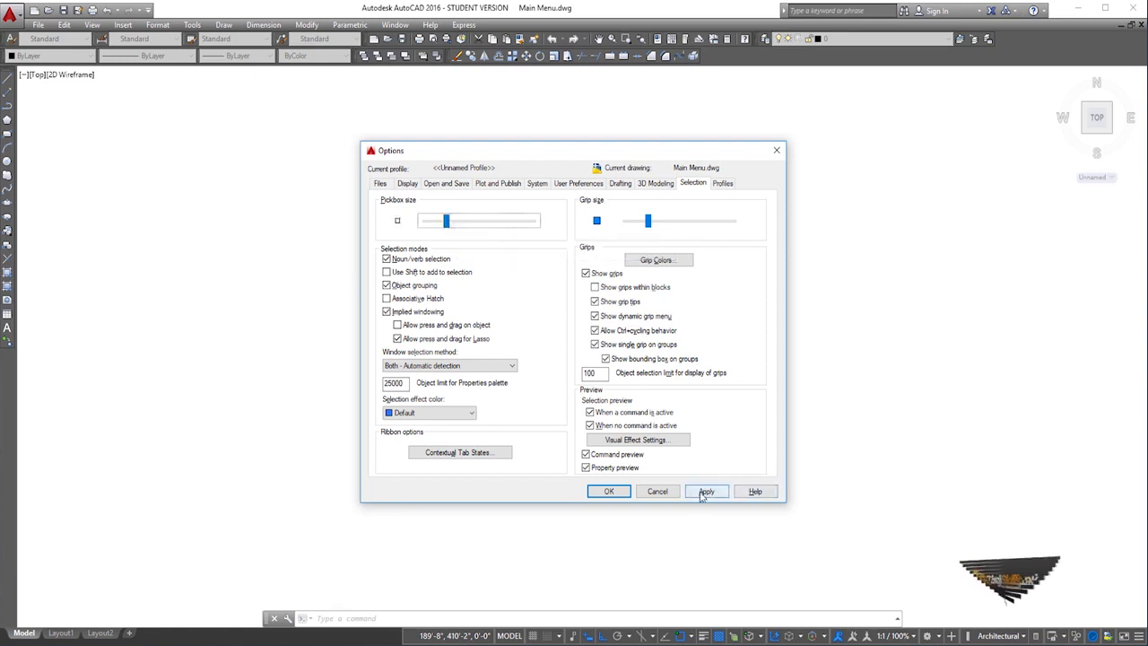